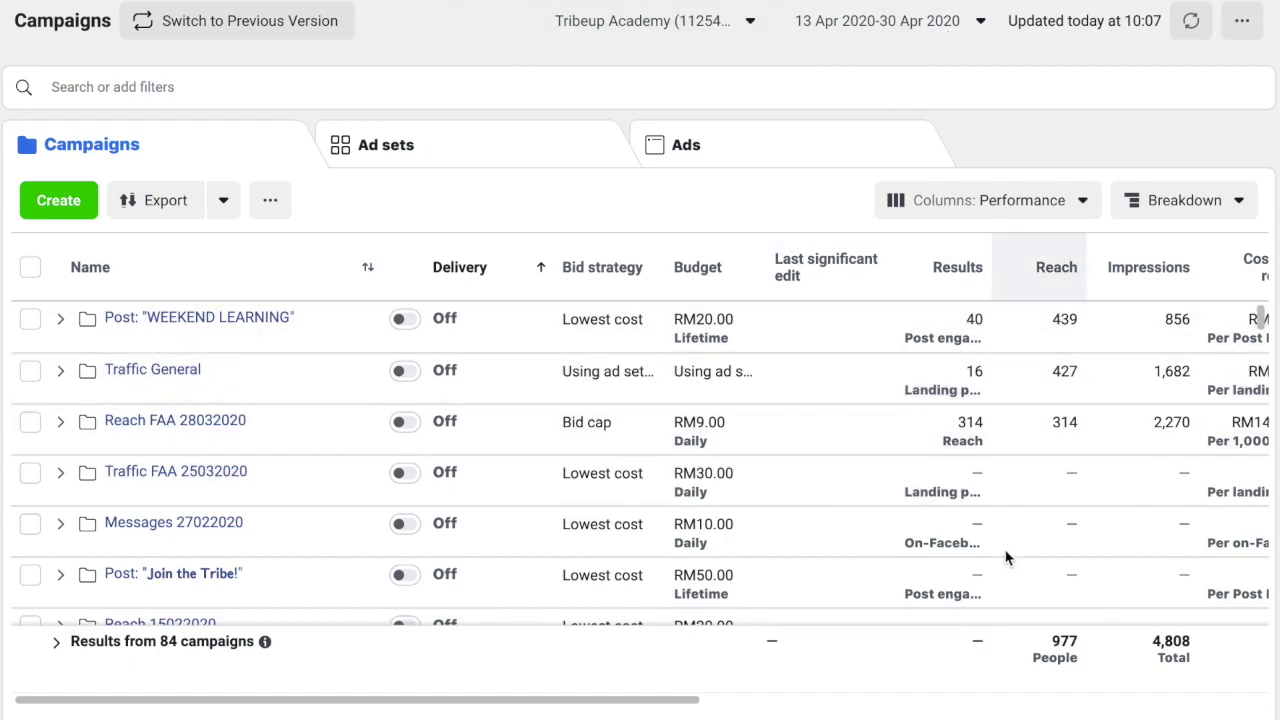
- Set the campaign report's date range to 1 Apr 2020-30 Apr 2020
scroll(1020, 420, "right", 3)
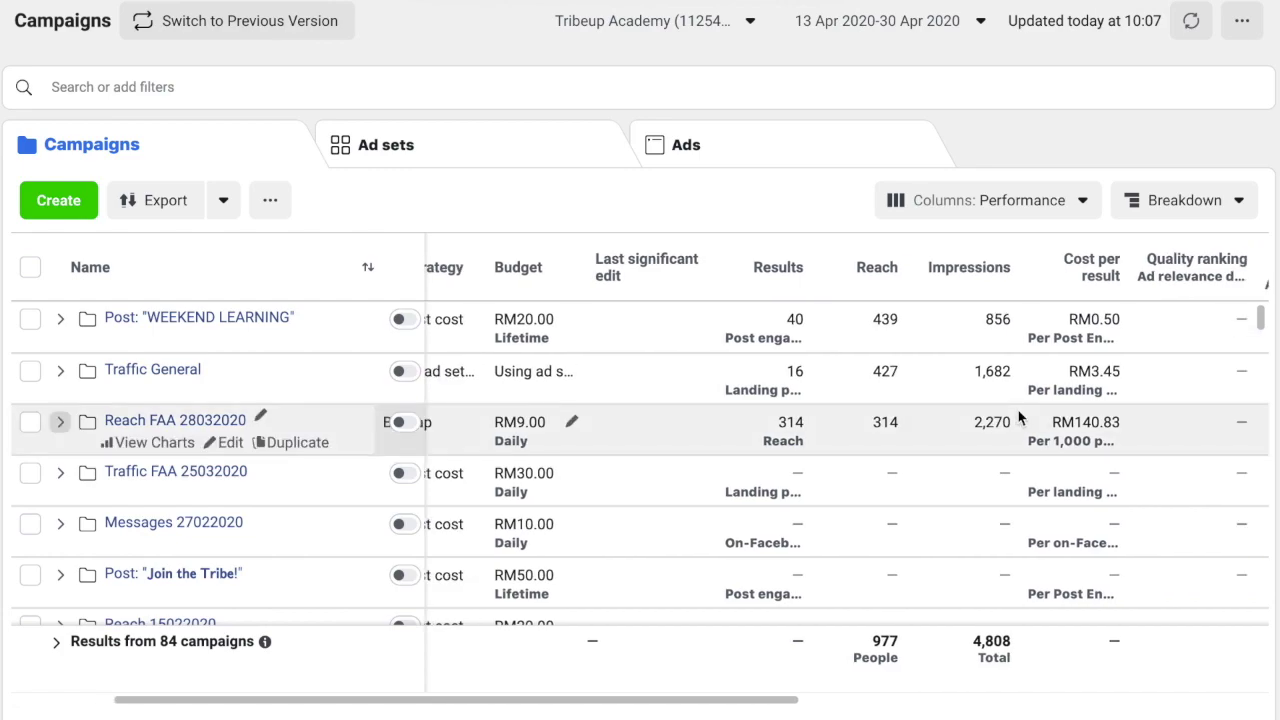
left_click(935, 22)
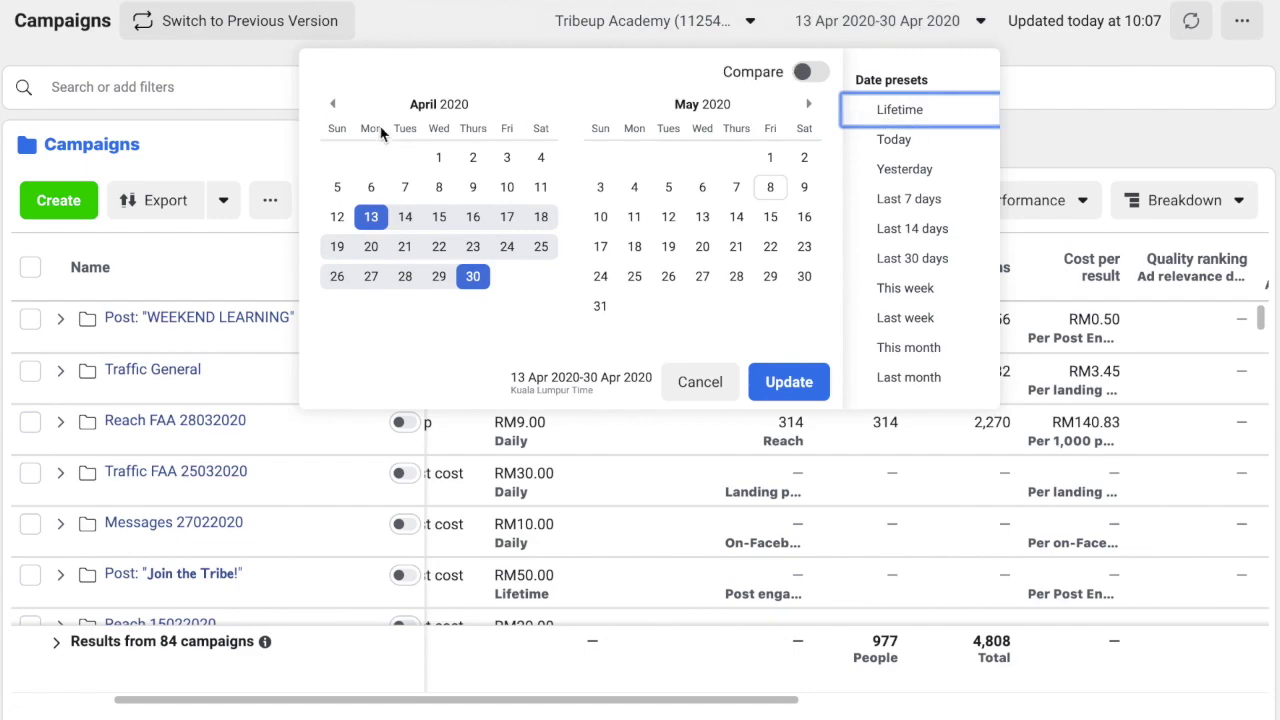
left_click(333, 104)
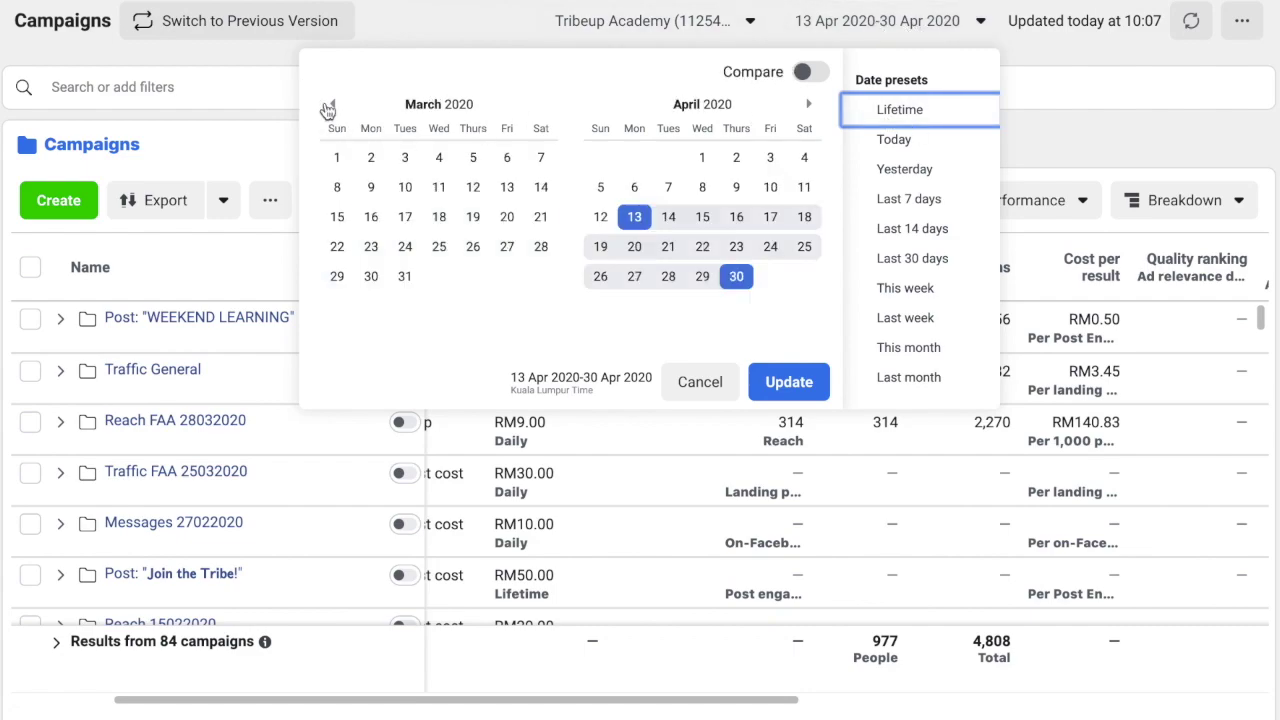
left_click(700, 160)
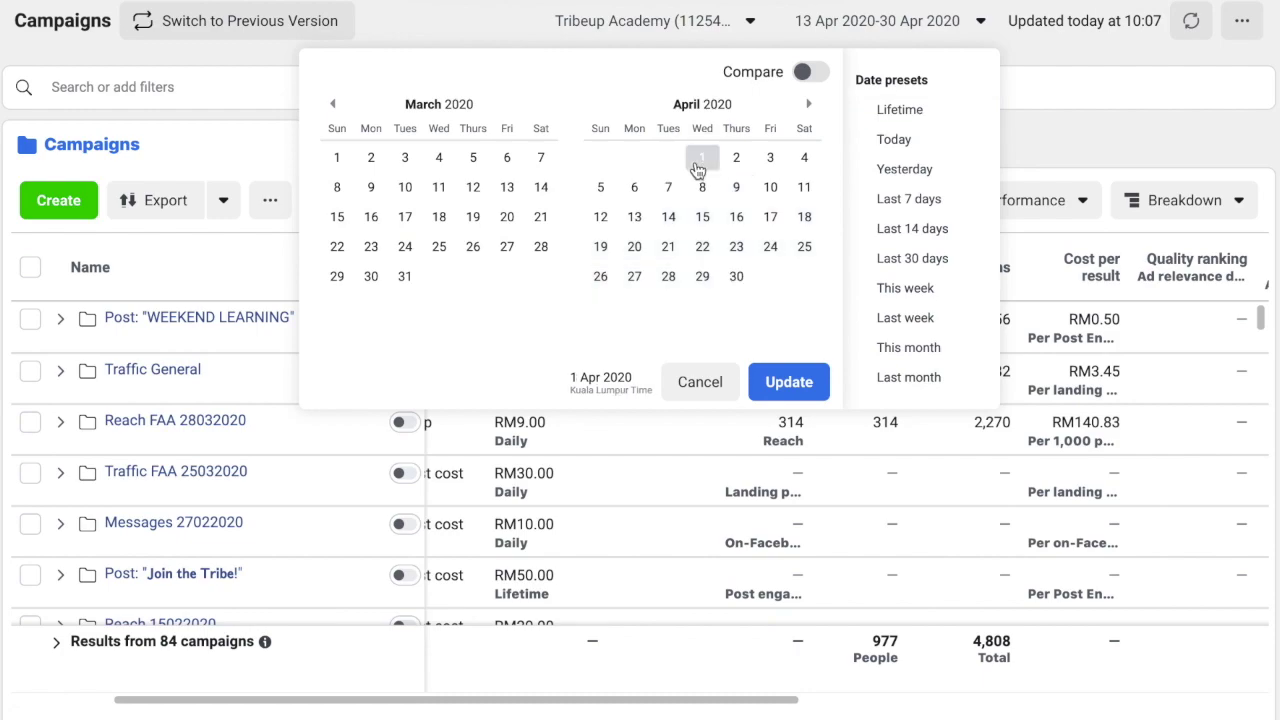
left_click(742, 277)
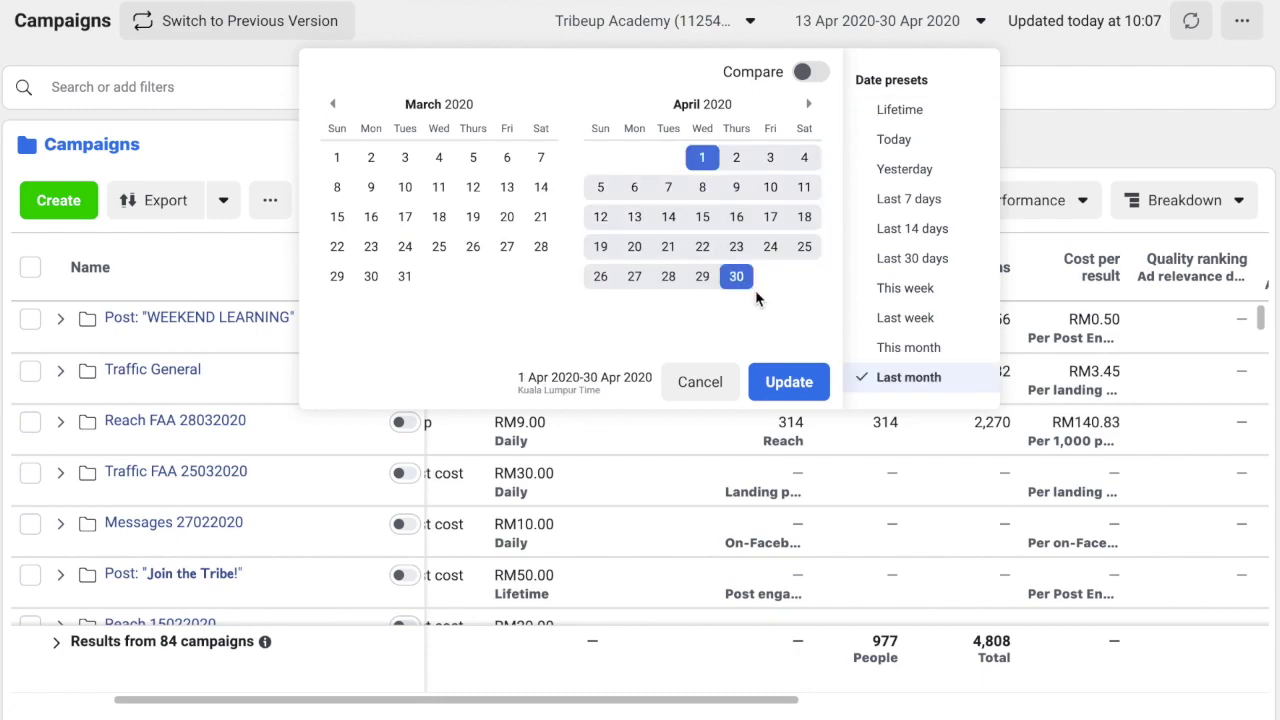
left_click(784, 381)
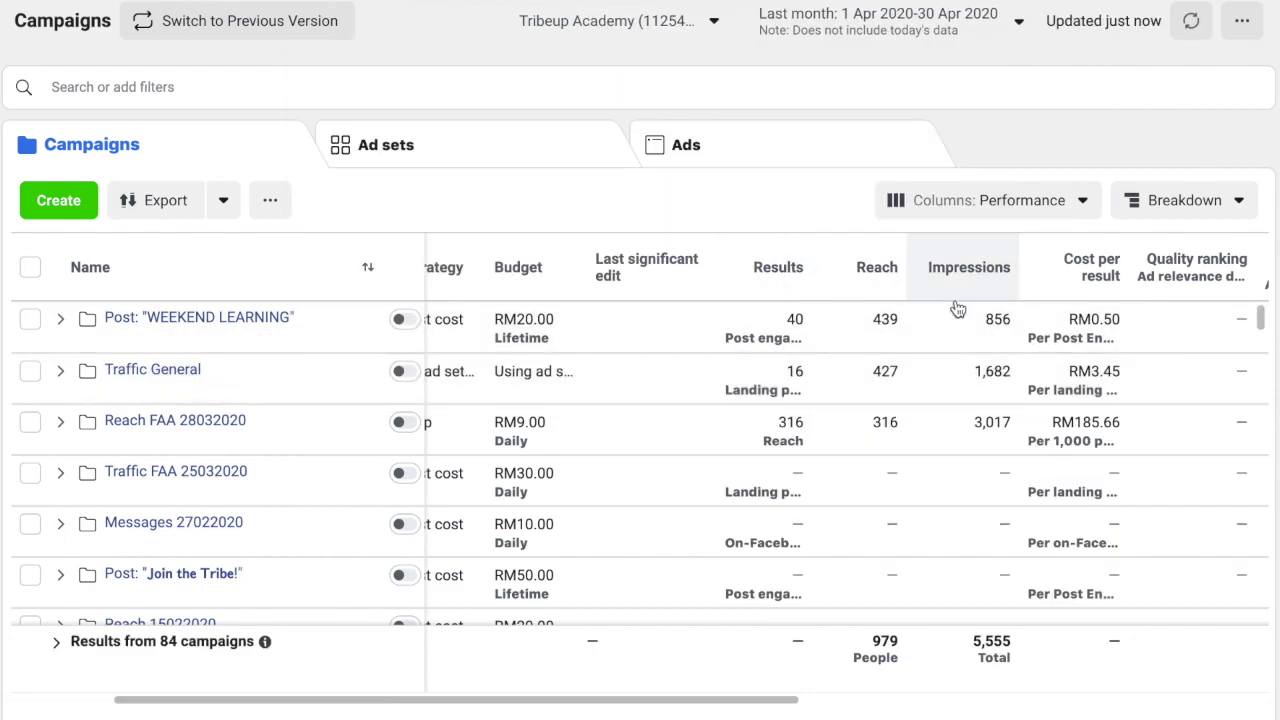
- Compare April with the previous period, 2/3/2020 to 31/3/2020, and expand the Results column into its comparison values
left_click(985, 34)
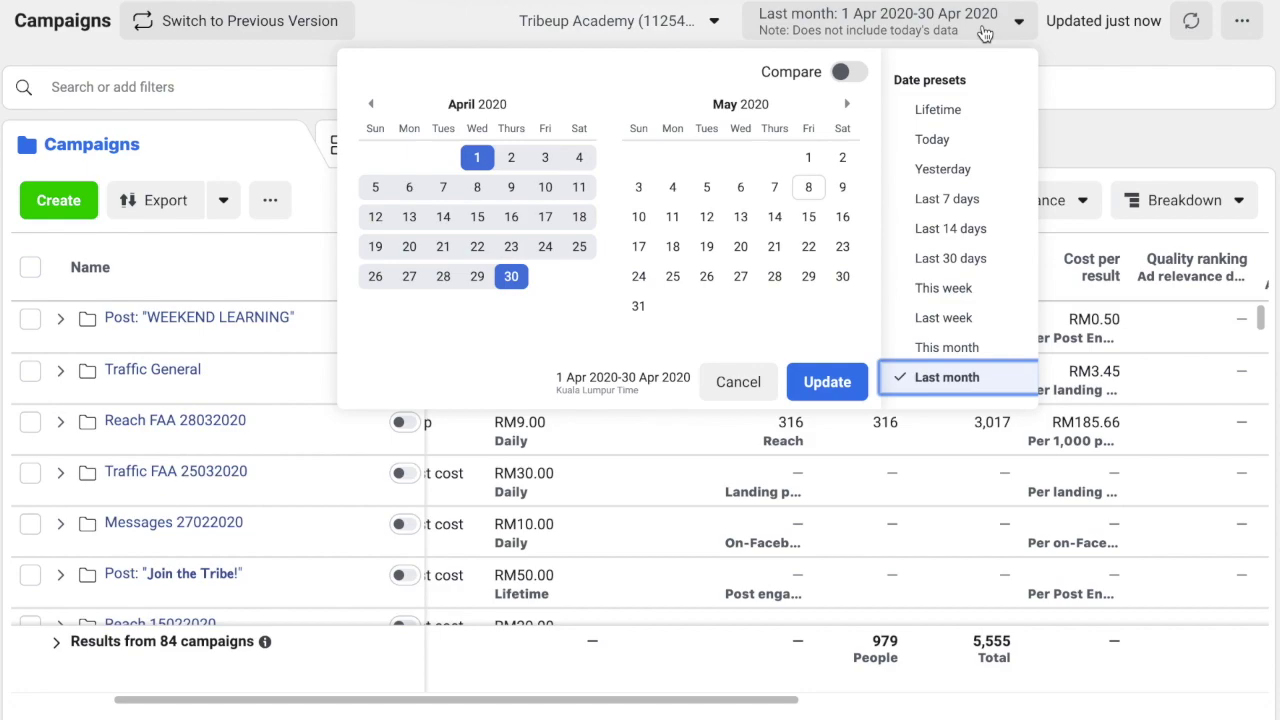
left_click(845, 75)
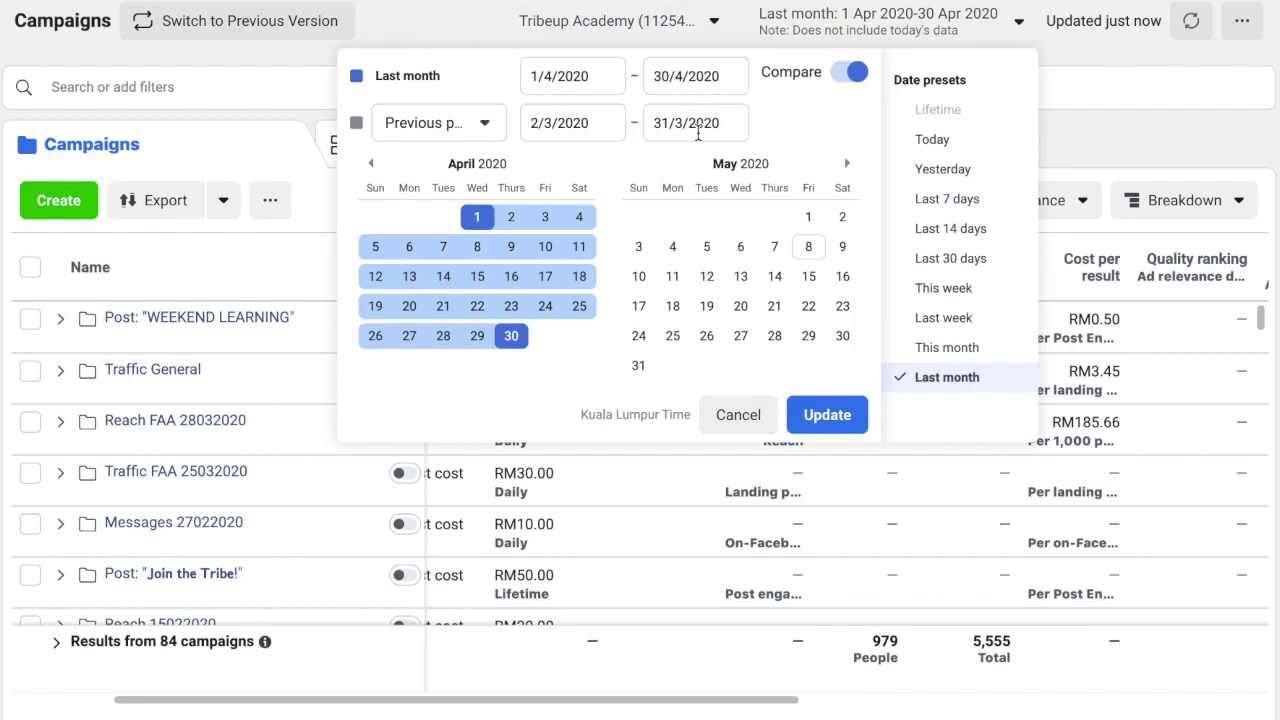
left_click(834, 427)
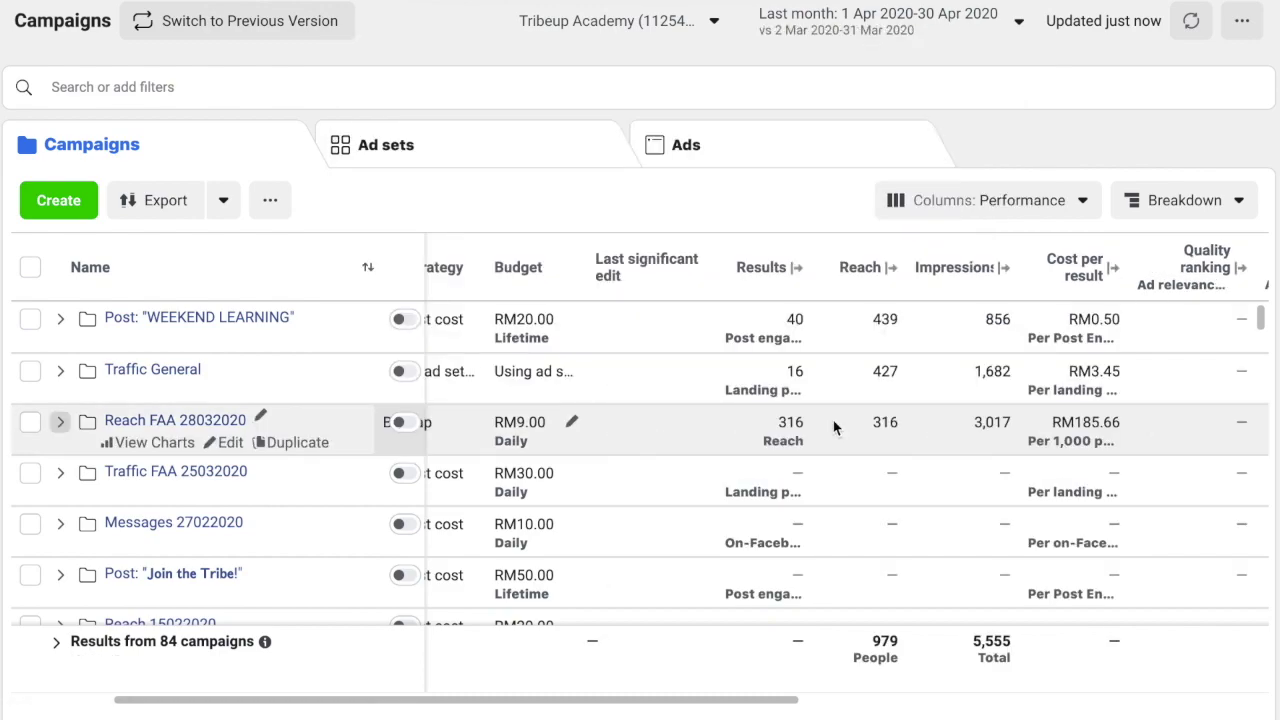
left_click(797, 268)
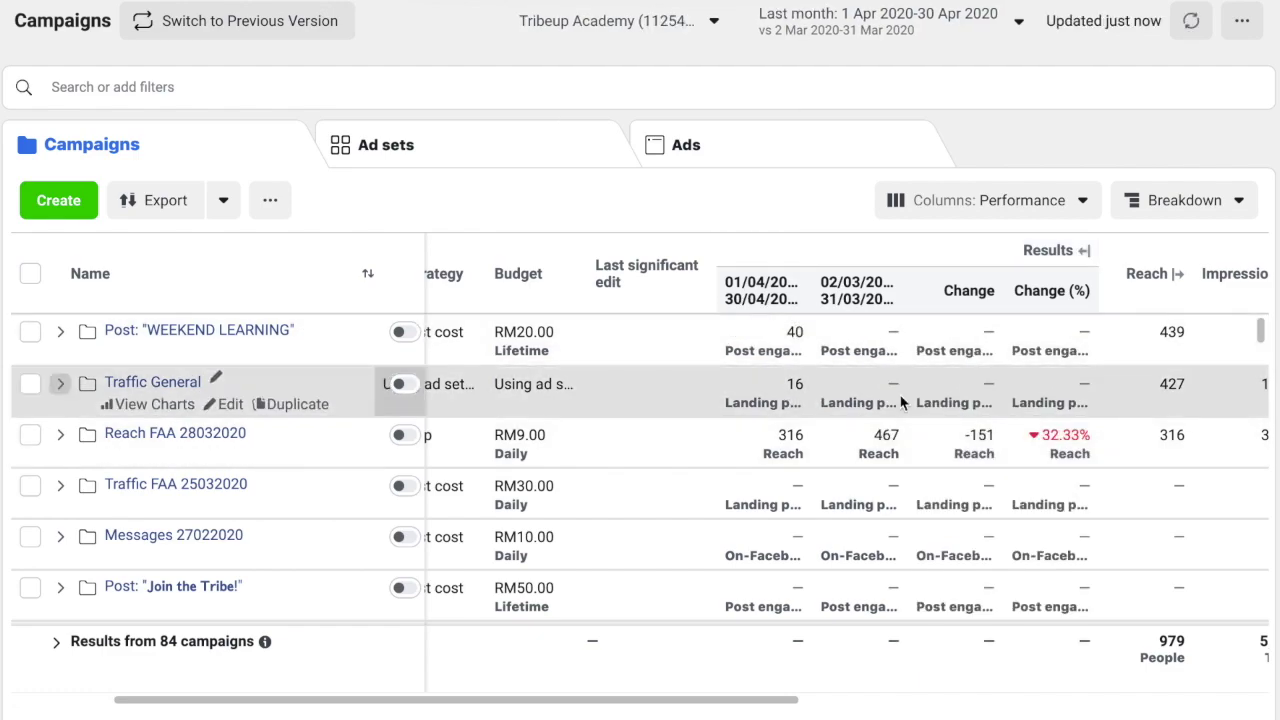
- Change the reporting period to 23/4/2020-30/4/2020, compared with the previous period 15/4/2020-22/4/2020
left_click(890, 21)
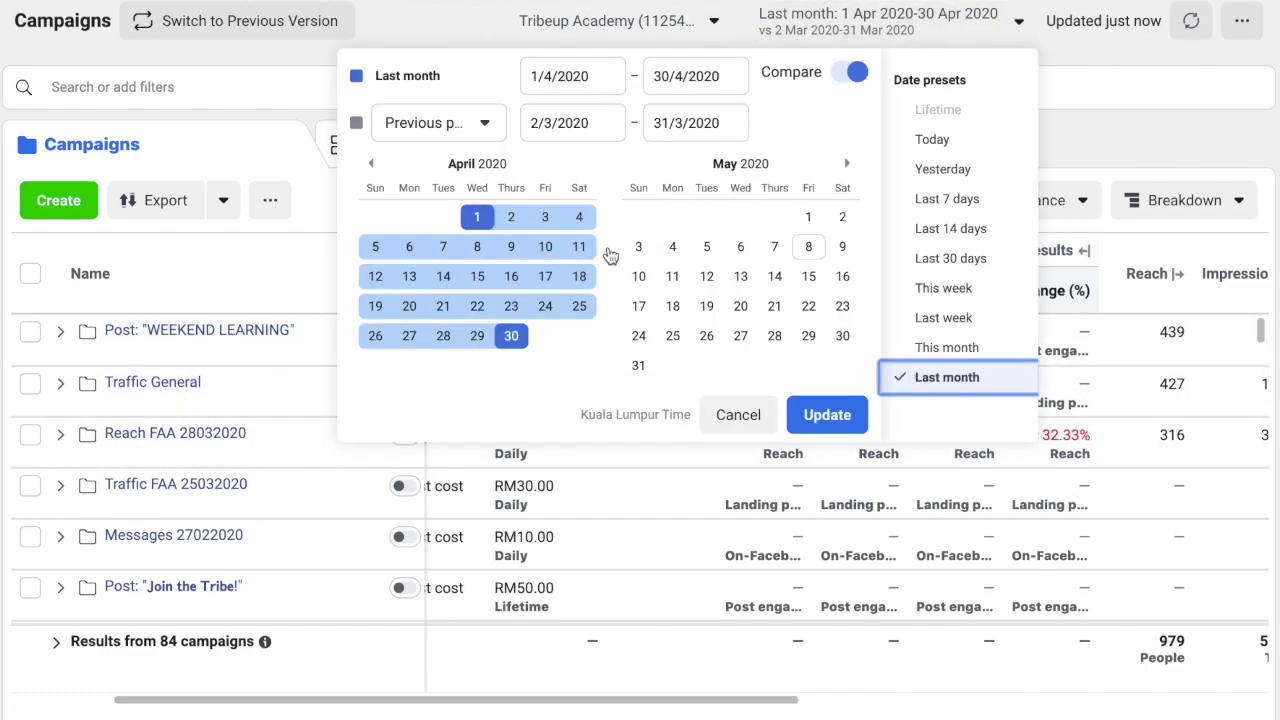
left_click(511, 336)
left_click(511, 306)
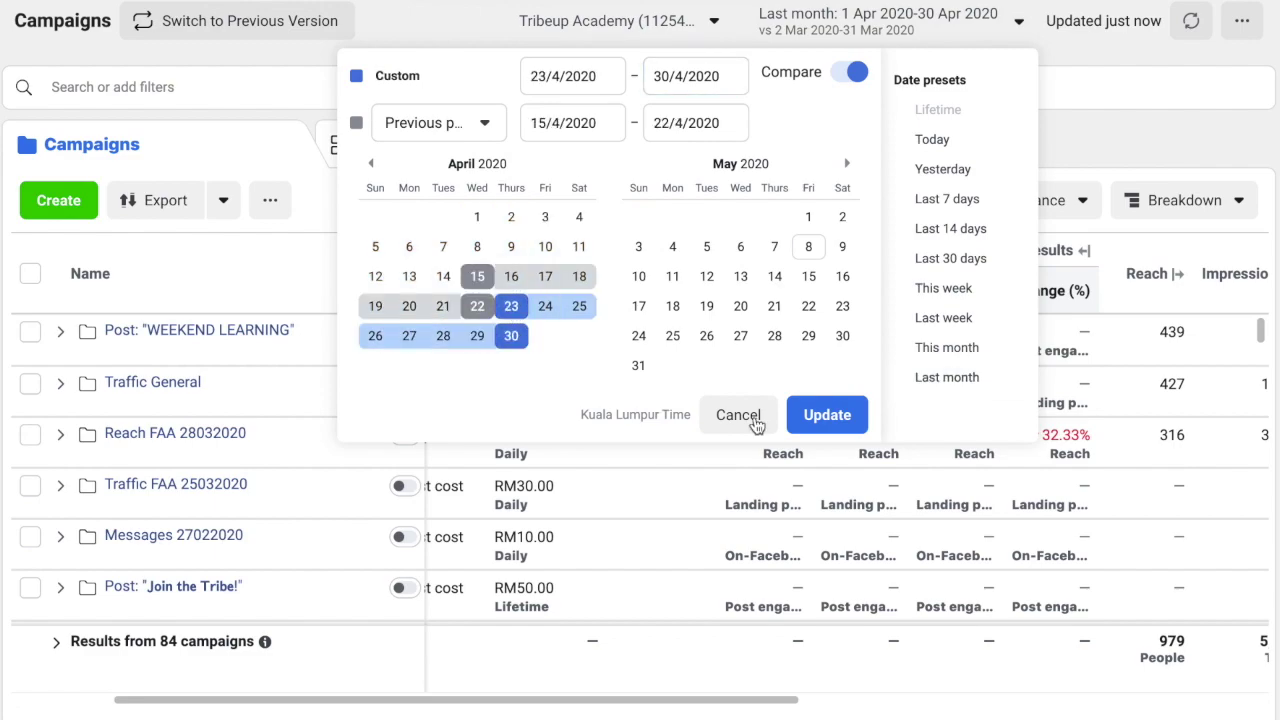
left_click(838, 425)
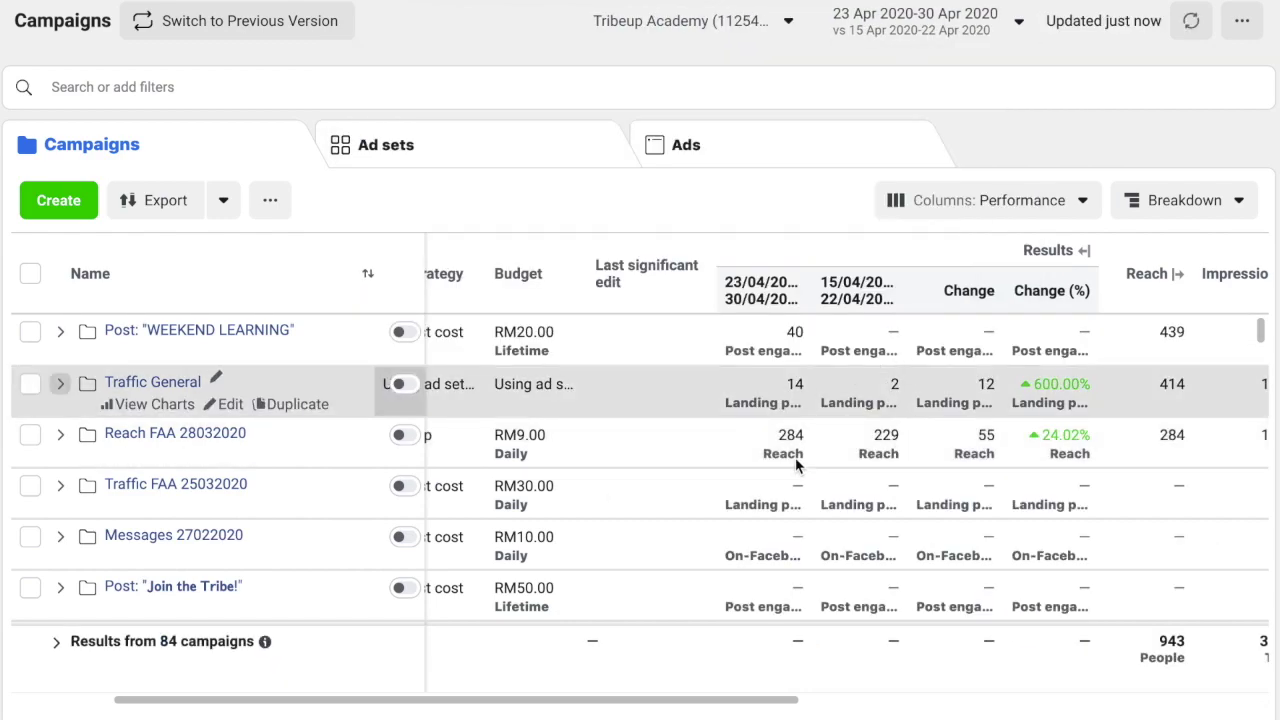
- Expand the Reach FAA 28032020 campaign and review the compared results of its ad sets
scroll(795, 457, "down", 1)
scroll(795, 462, "up", 1)
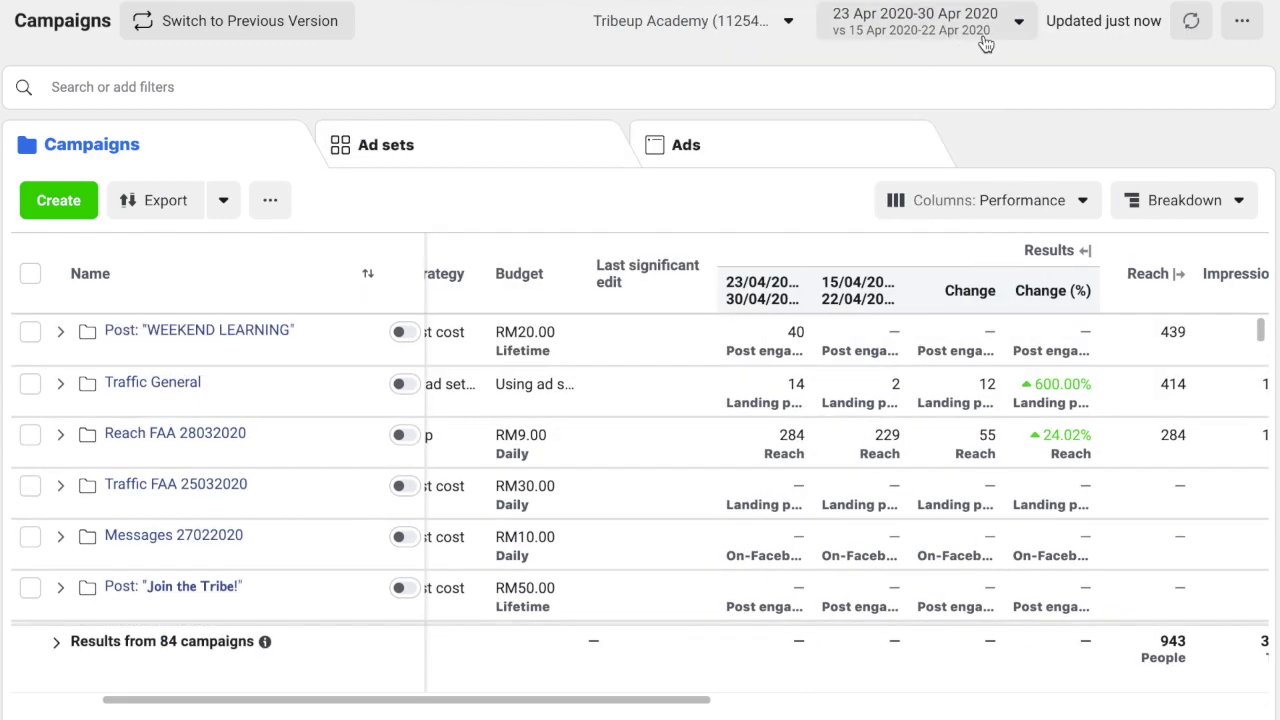
scroll(869, 490, "down", 1)
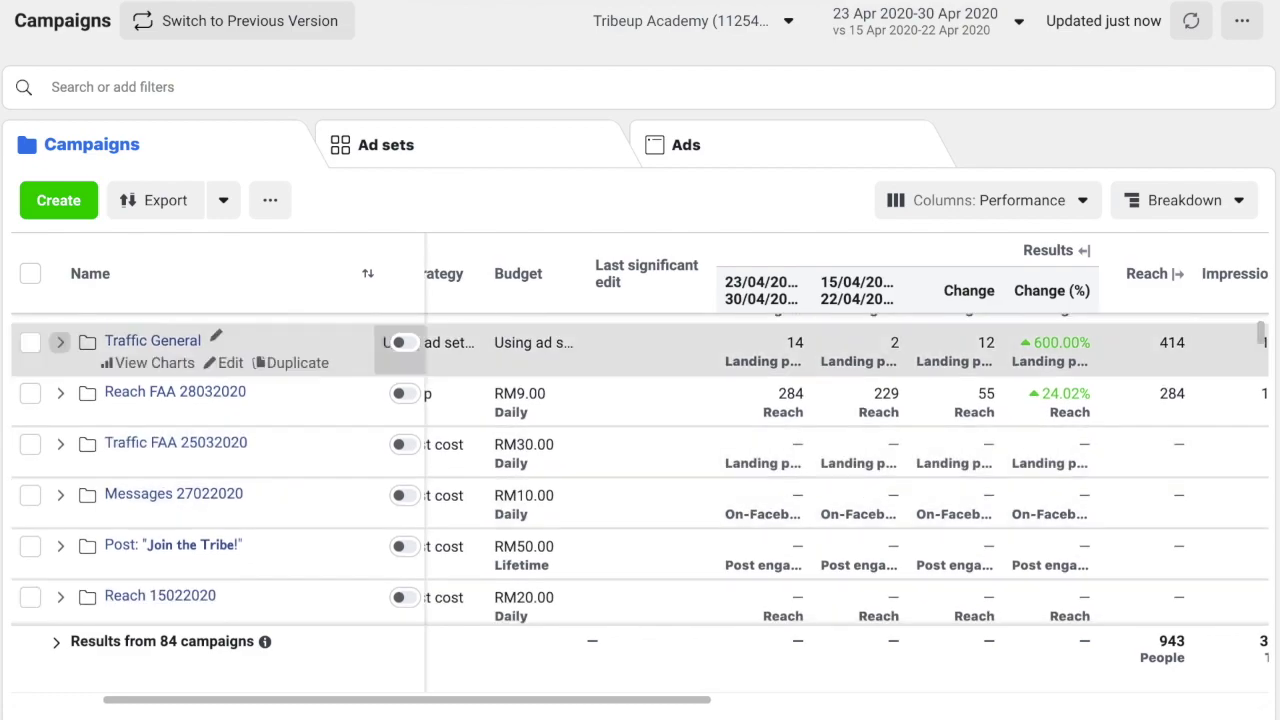
left_click(60, 395)
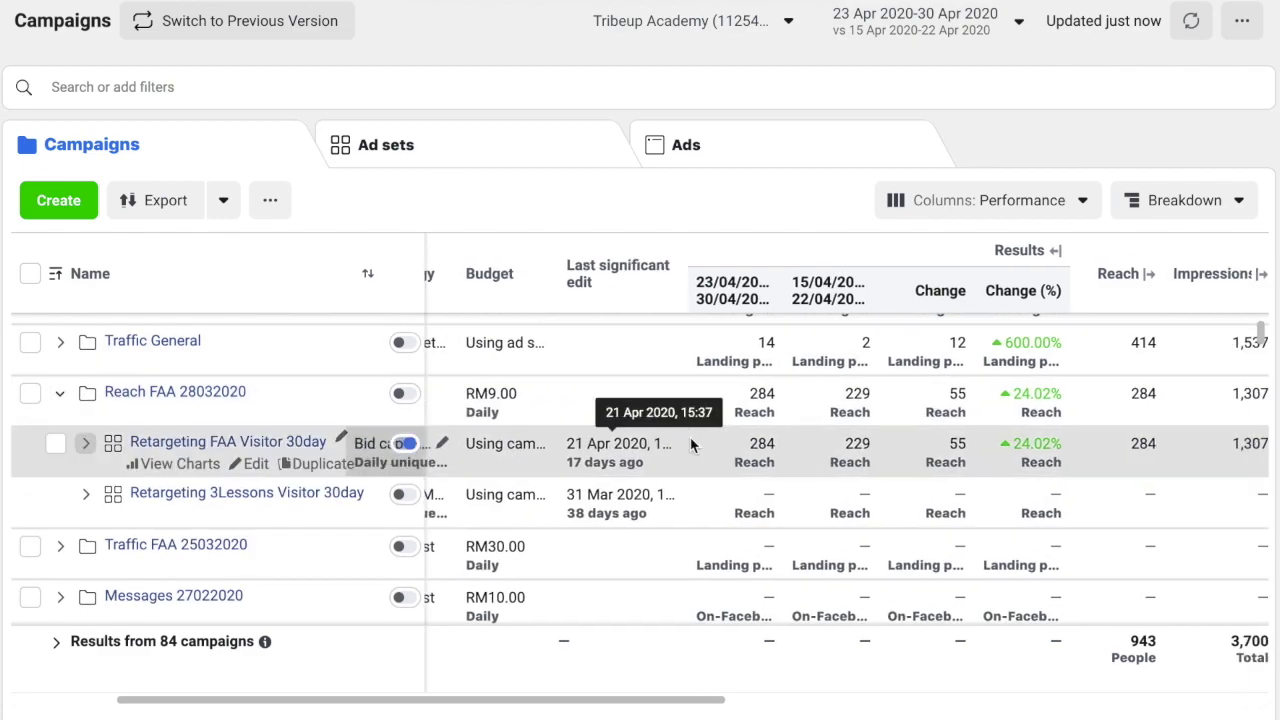
scroll(690, 445, "right", 3)
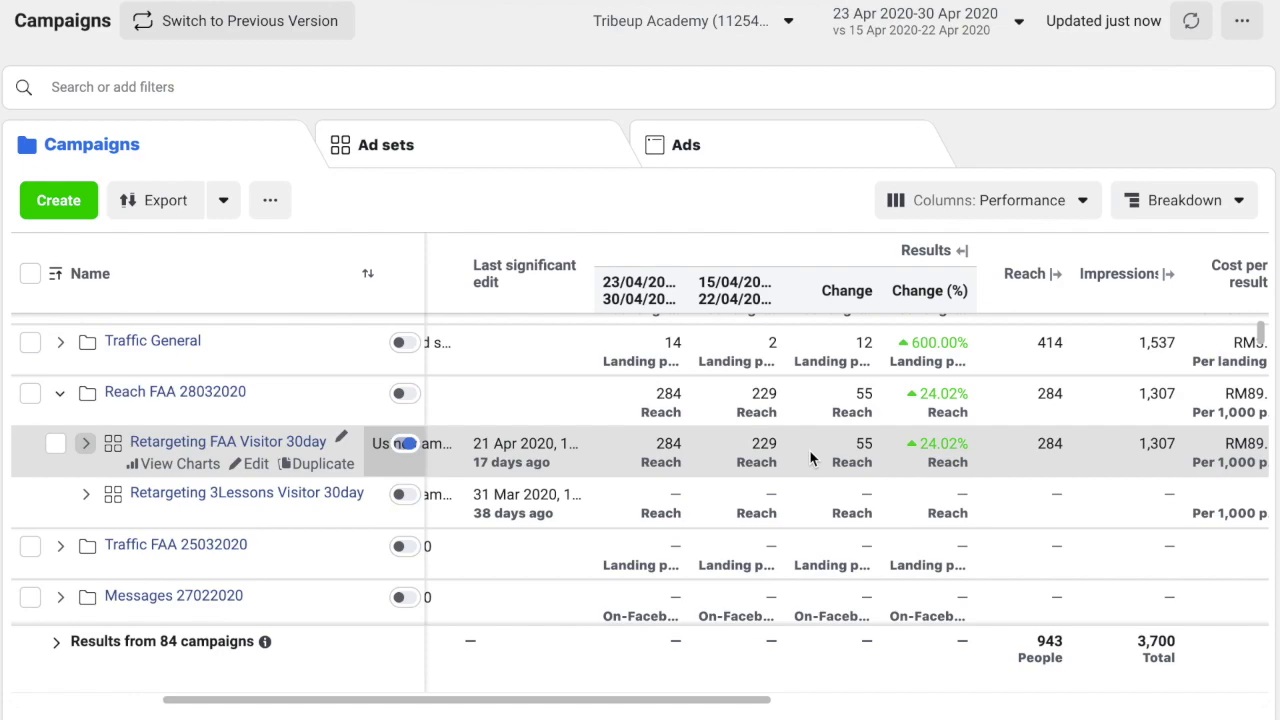
scroll(810, 458, "down", 1)
scroll(810, 458, "down", 1)
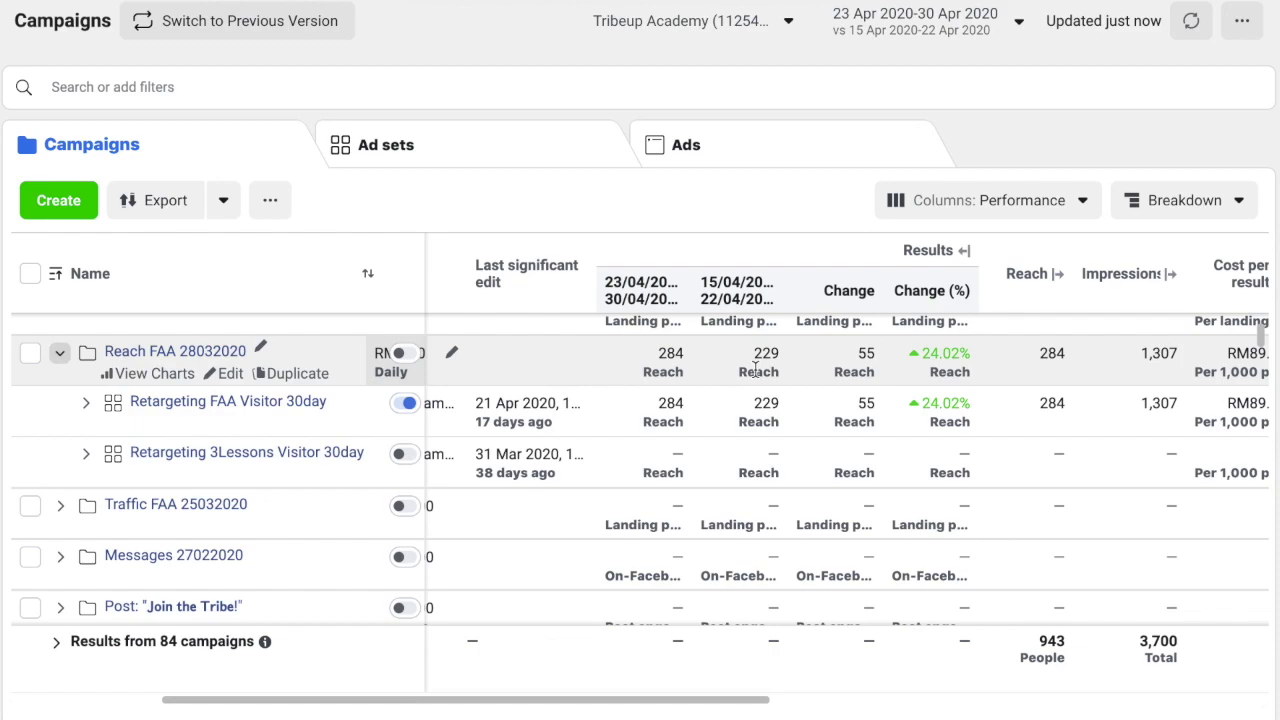
scroll(757, 368, "up", 1)
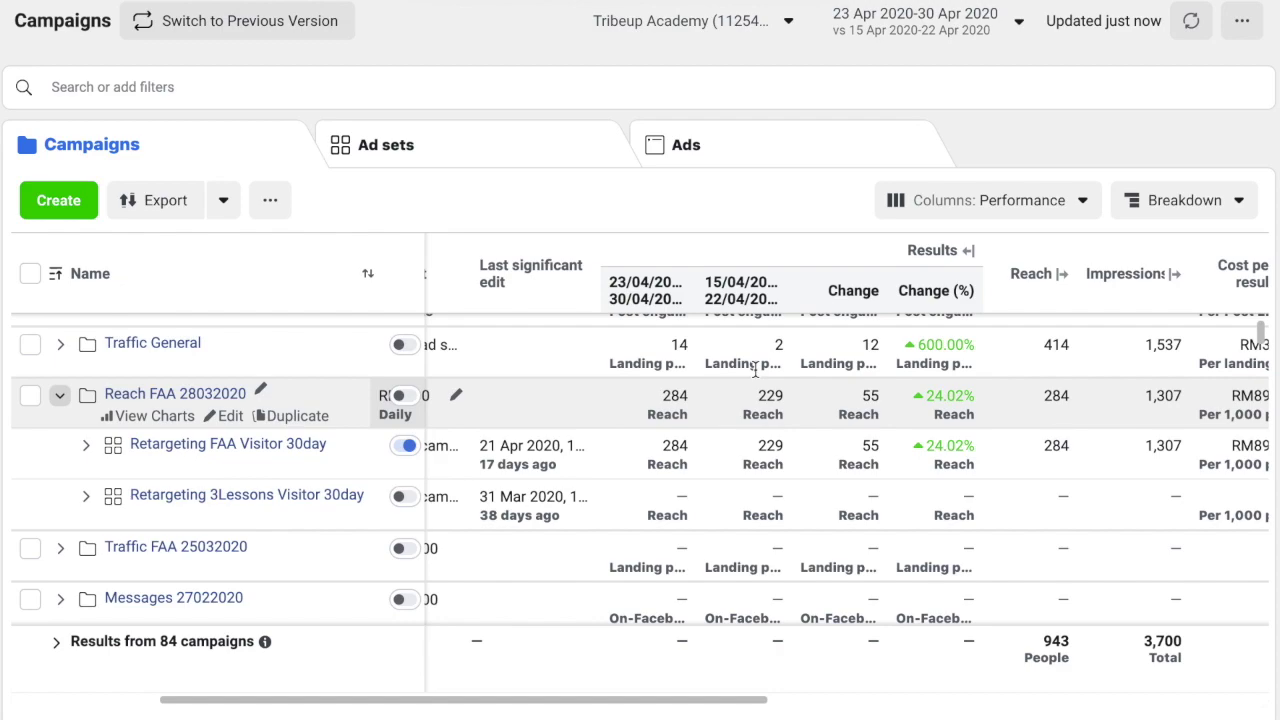
- Expand the Cost per result column to show both periods and their change for the campaigns
scroll(1062, 443, "right", 3)
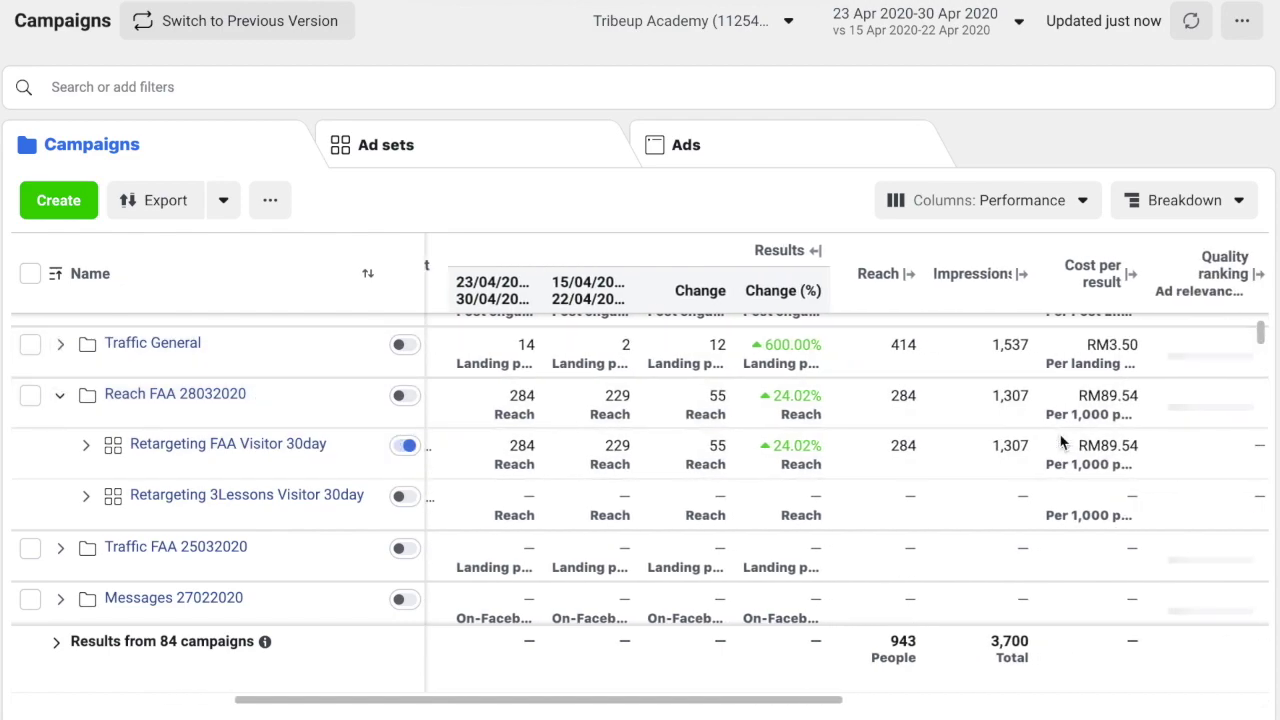
scroll(1062, 443, "right", 4)
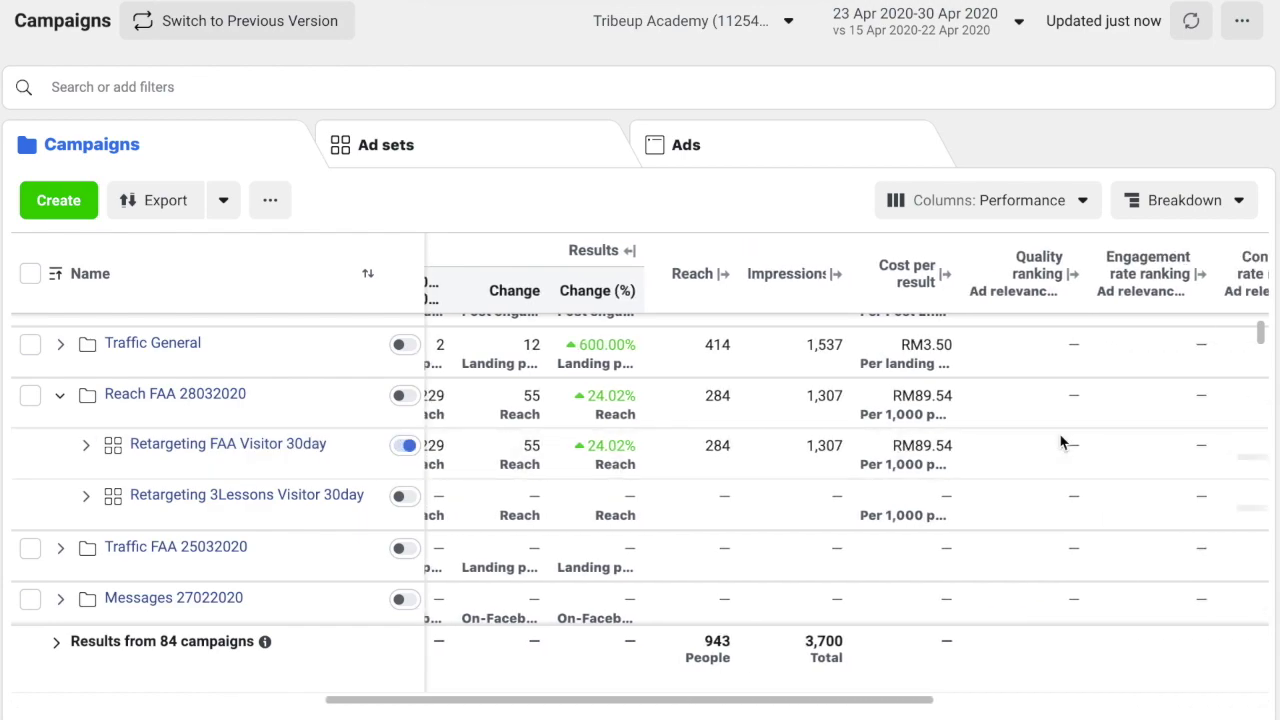
left_click(929, 278)
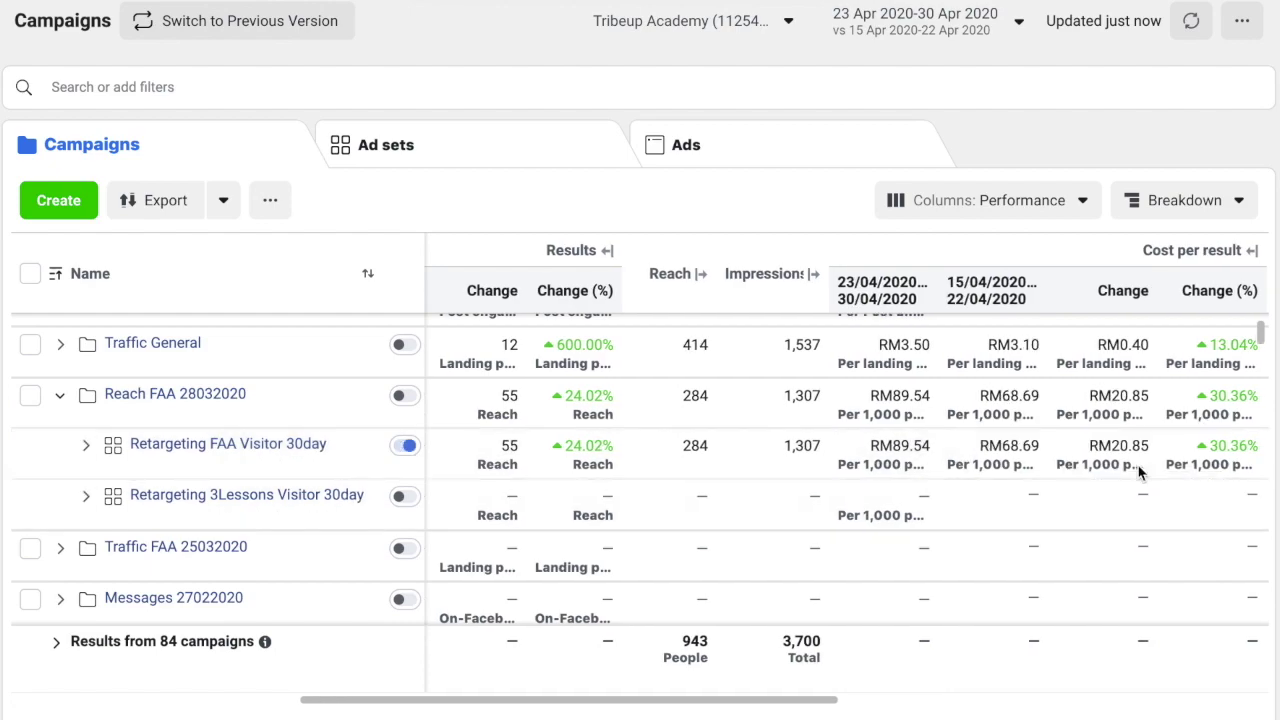
scroll(1140, 472, "right", 3)
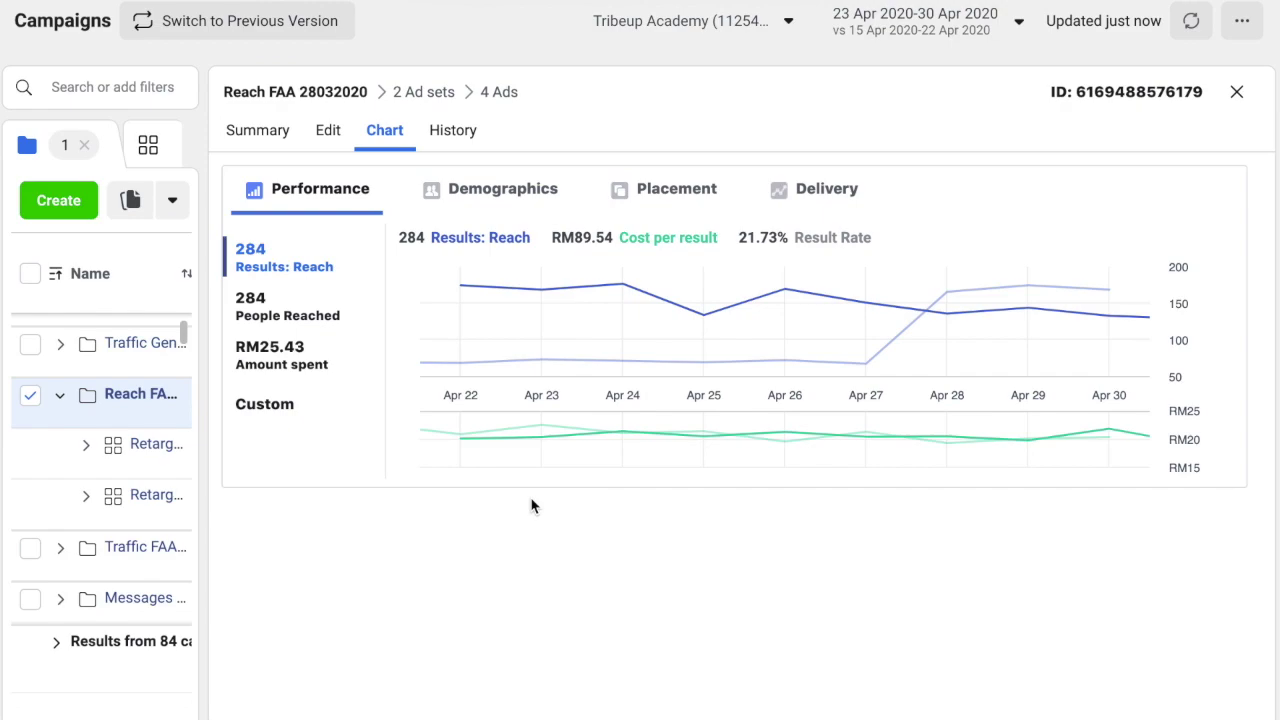
- Examine the Reach FAA 28032020 campaign's daily performance chart and check its activity history
mouse_move(543, 286)
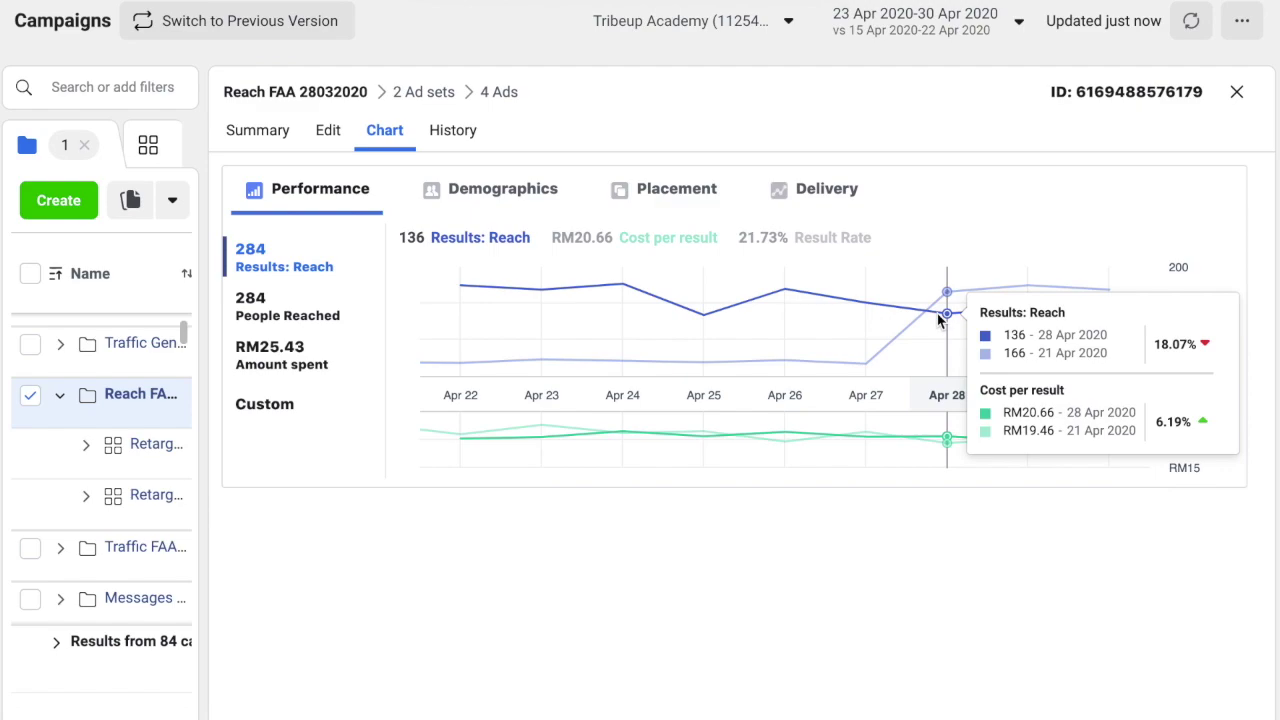
left_click(452, 132)
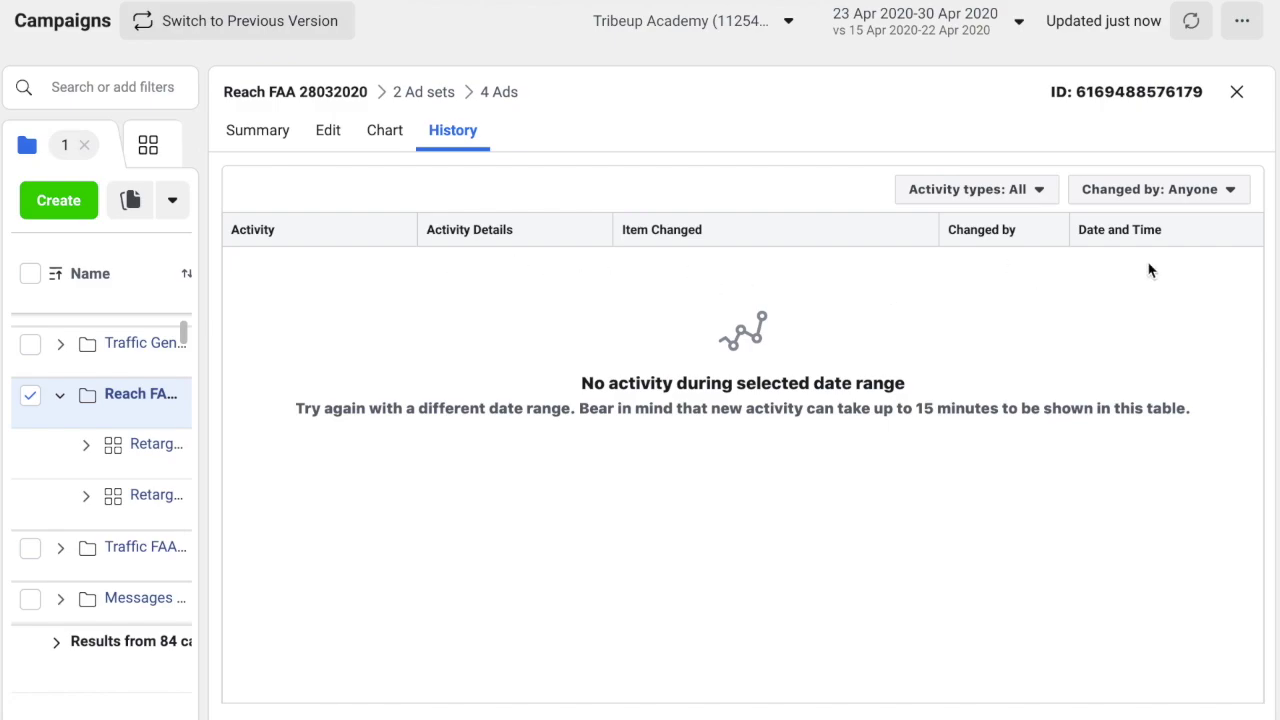
left_click(390, 140)
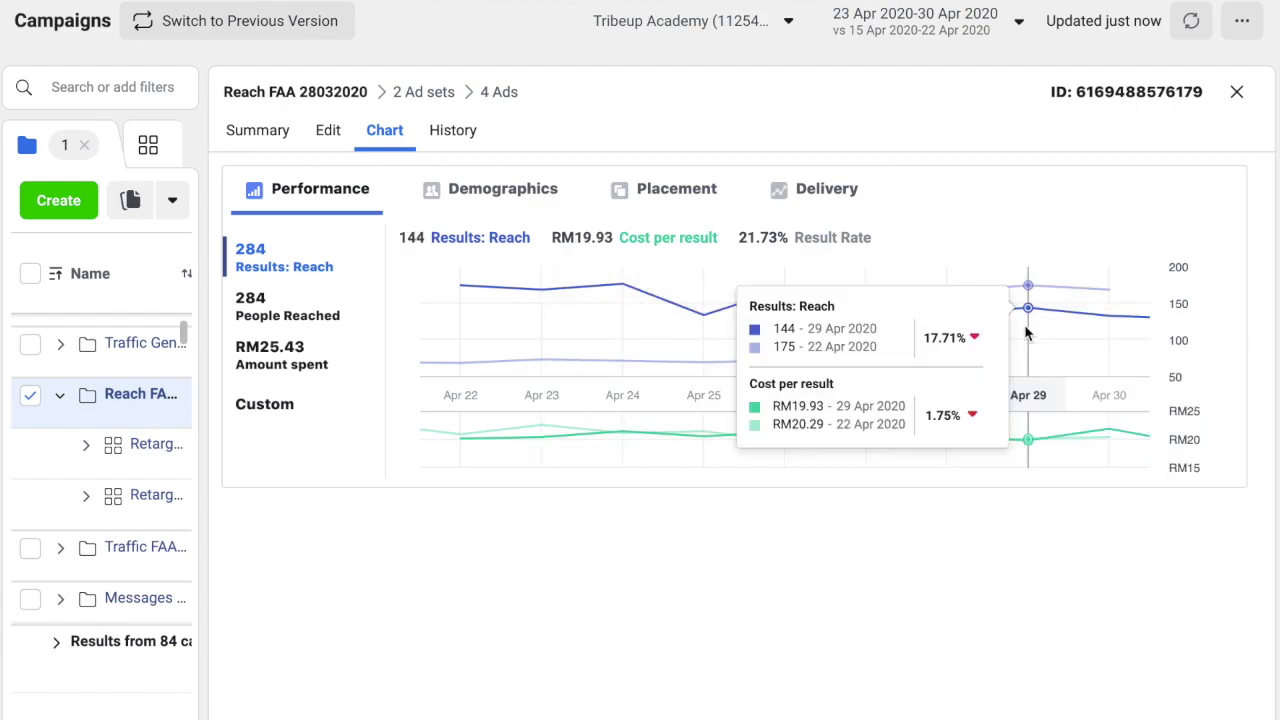
- Review the campaign's Demographics, Placement and Delivery charts, including the Facebook and Instagram placements
left_click(487, 194)
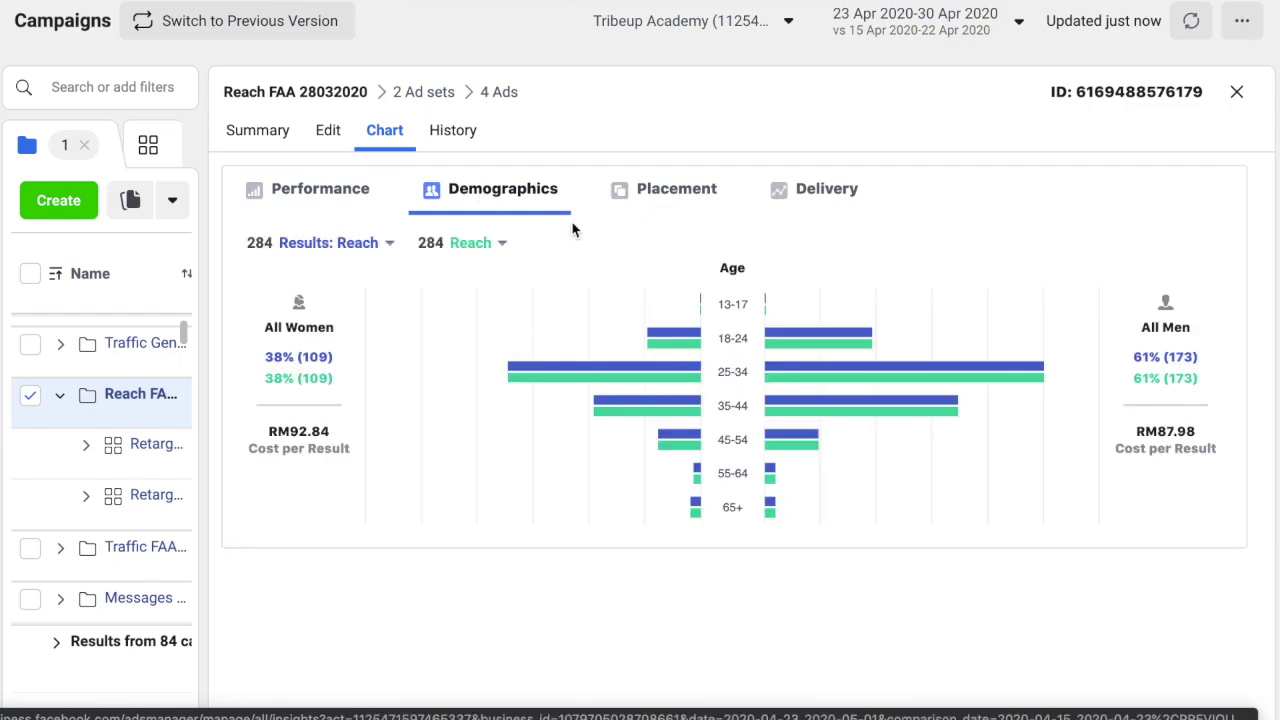
left_click(694, 193)
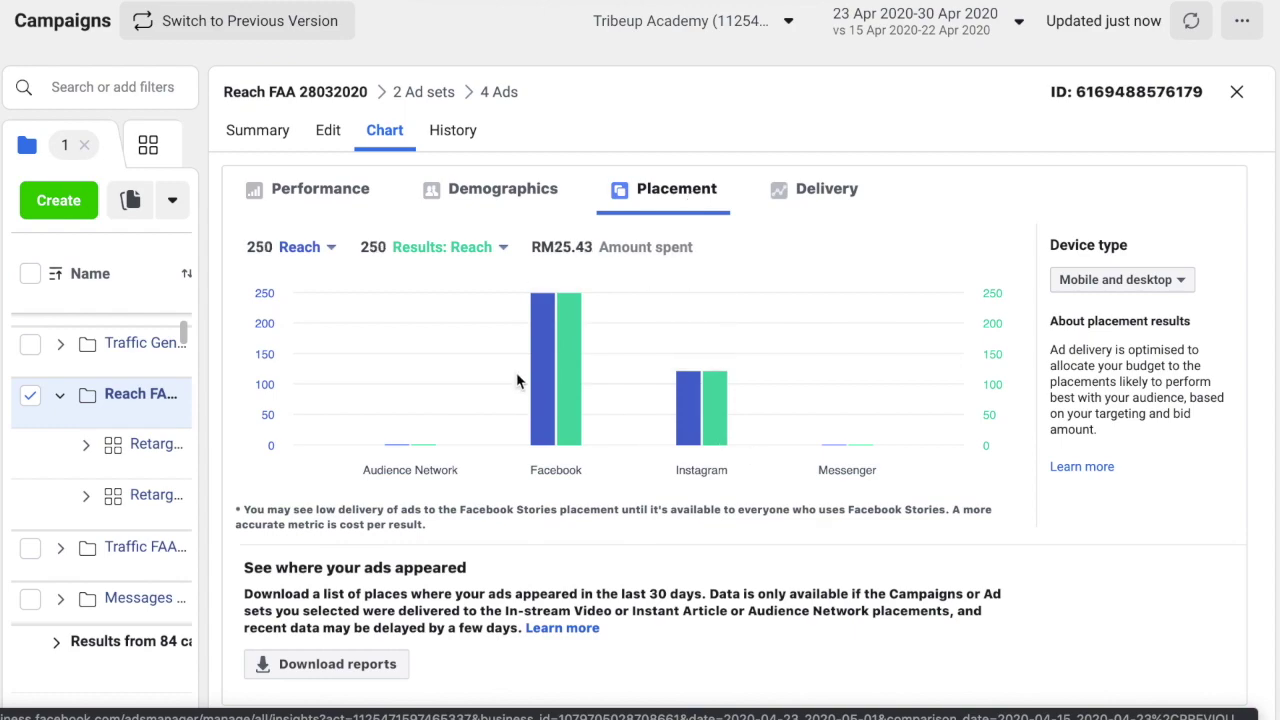
mouse_move(540, 415)
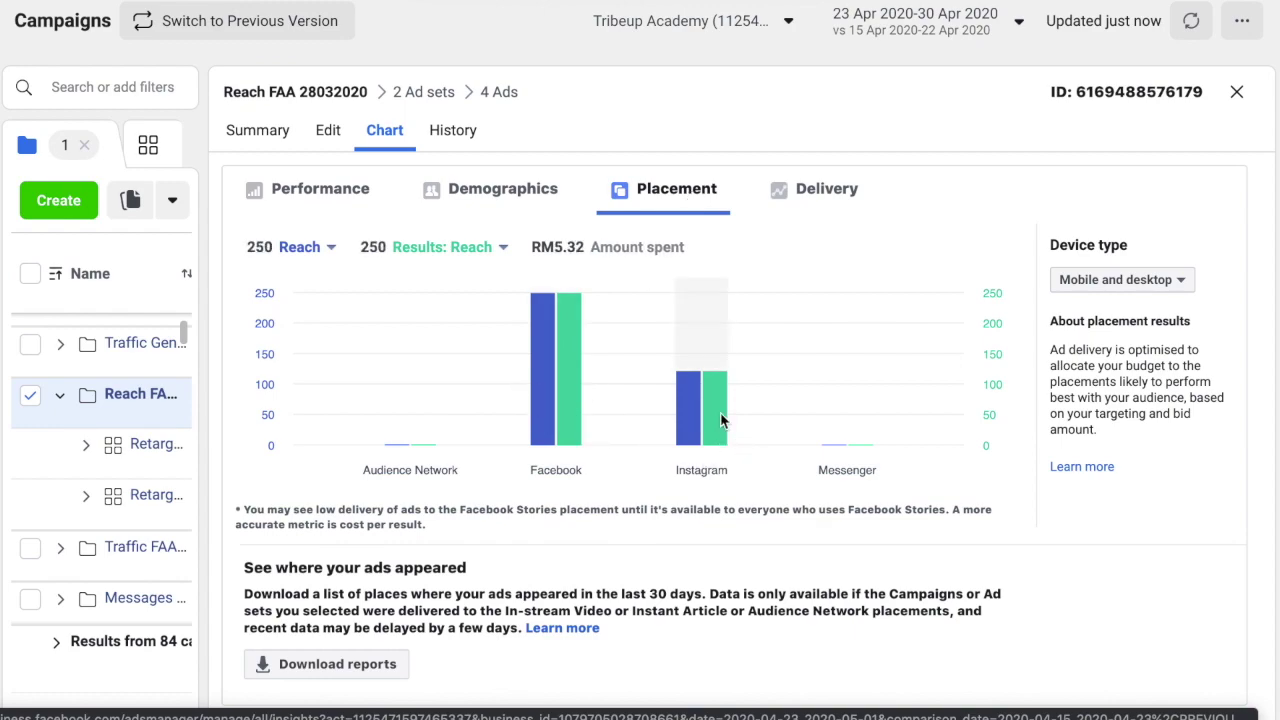
left_click(828, 208)
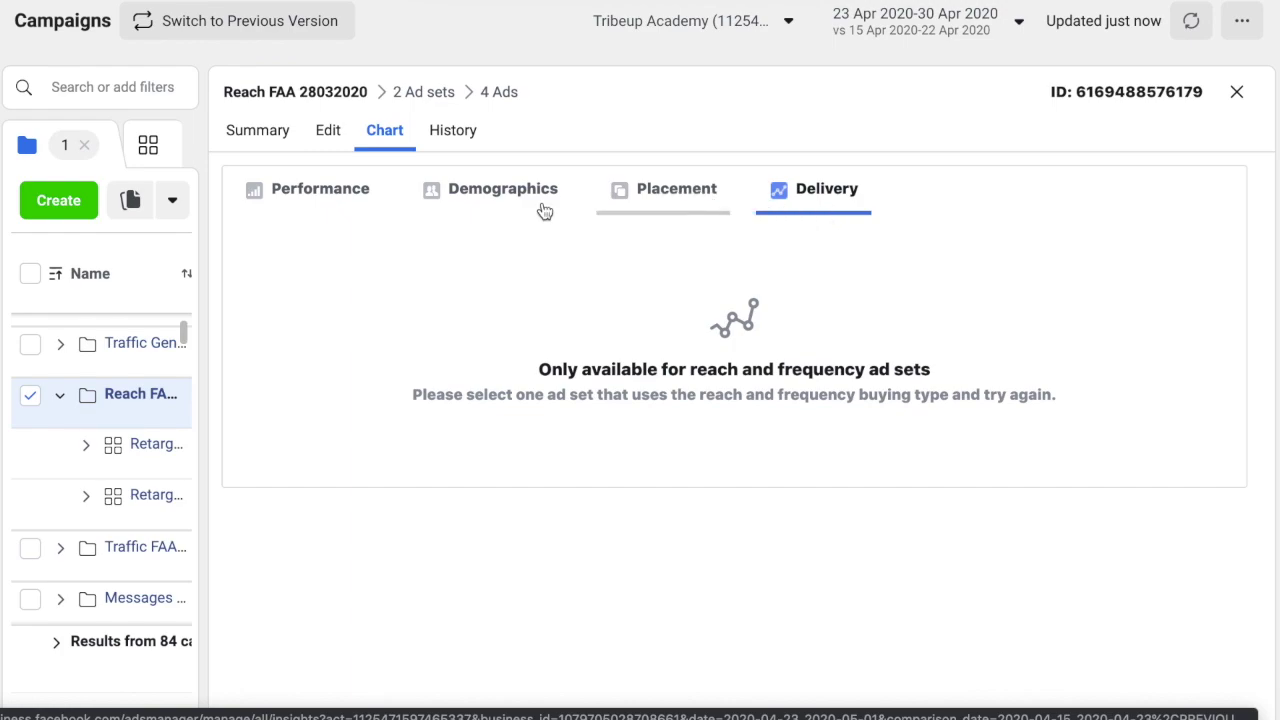
left_click(500, 200)
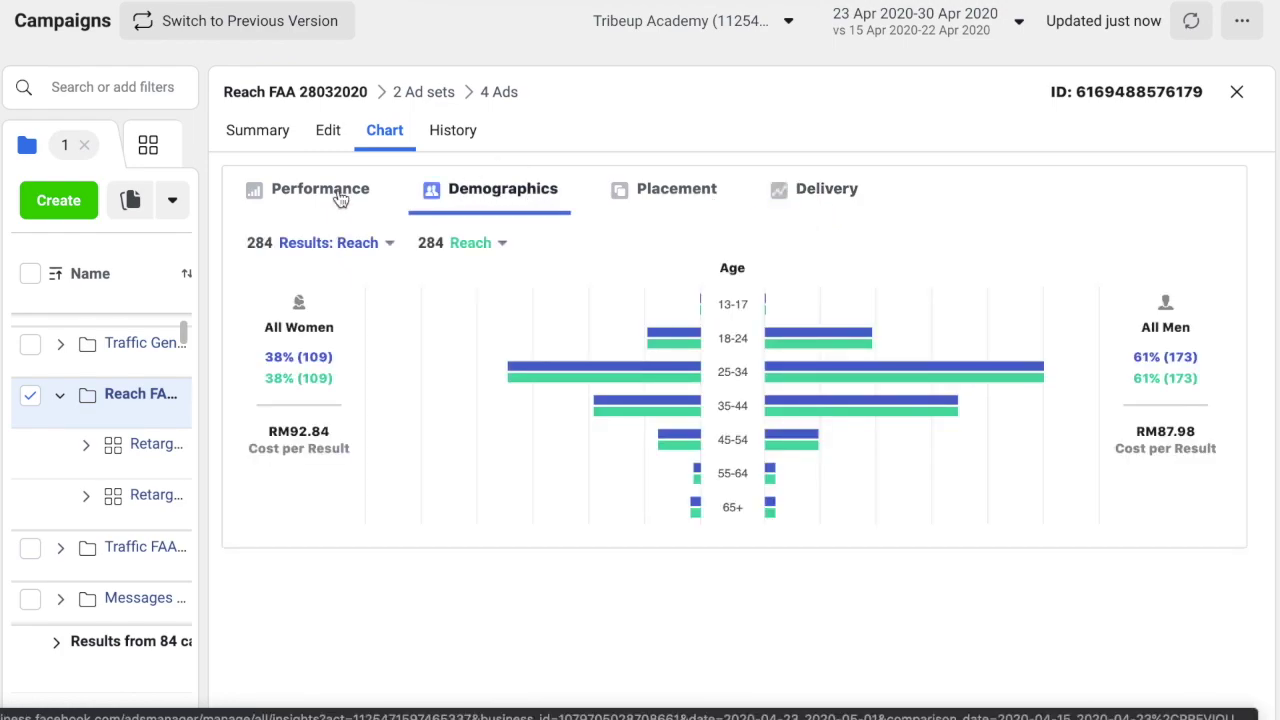
- Switch the performance chart to custom metrics and plot CPM (cost per 1,000 impressions) in place of Actions
left_click(301, 203)
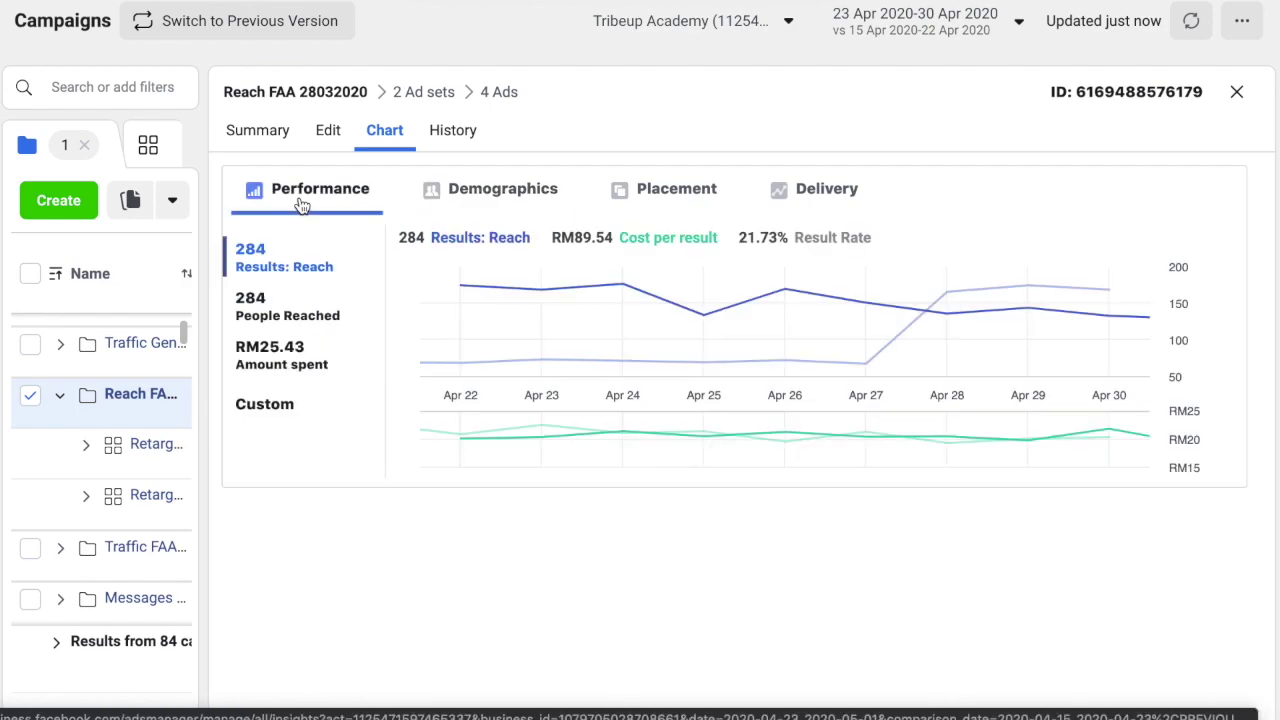
left_click(260, 408)
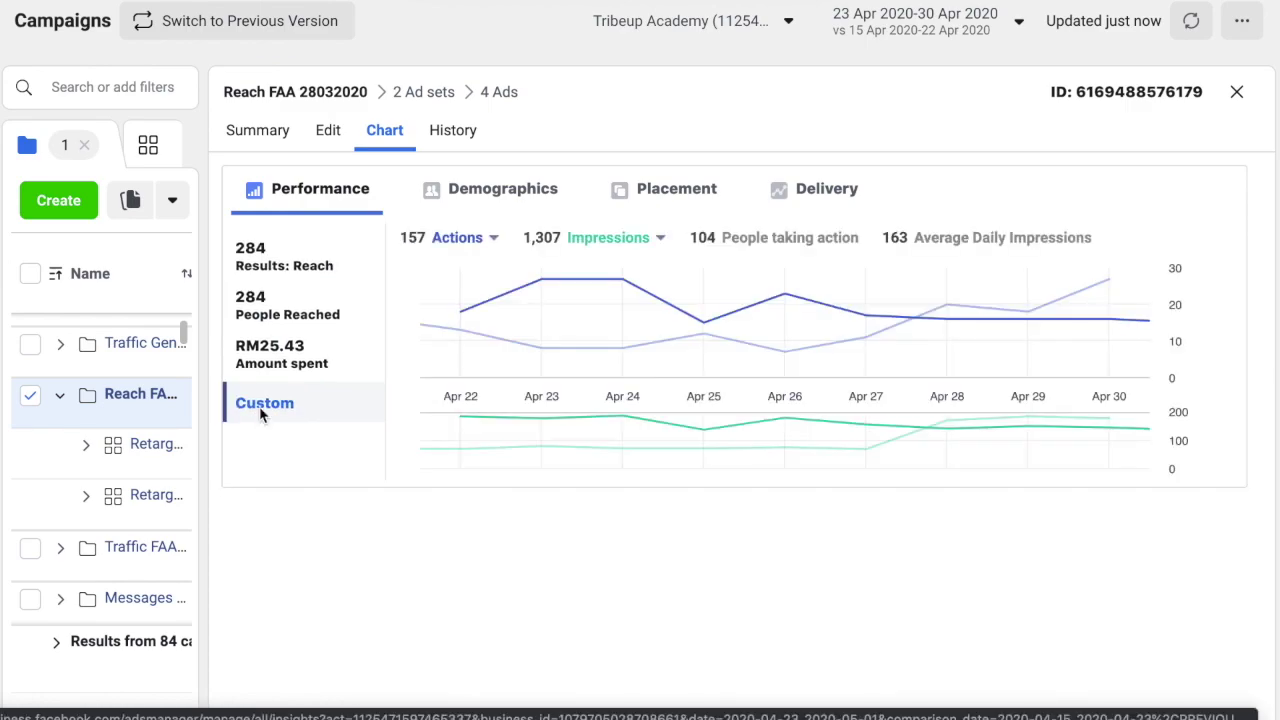
left_click(493, 240)
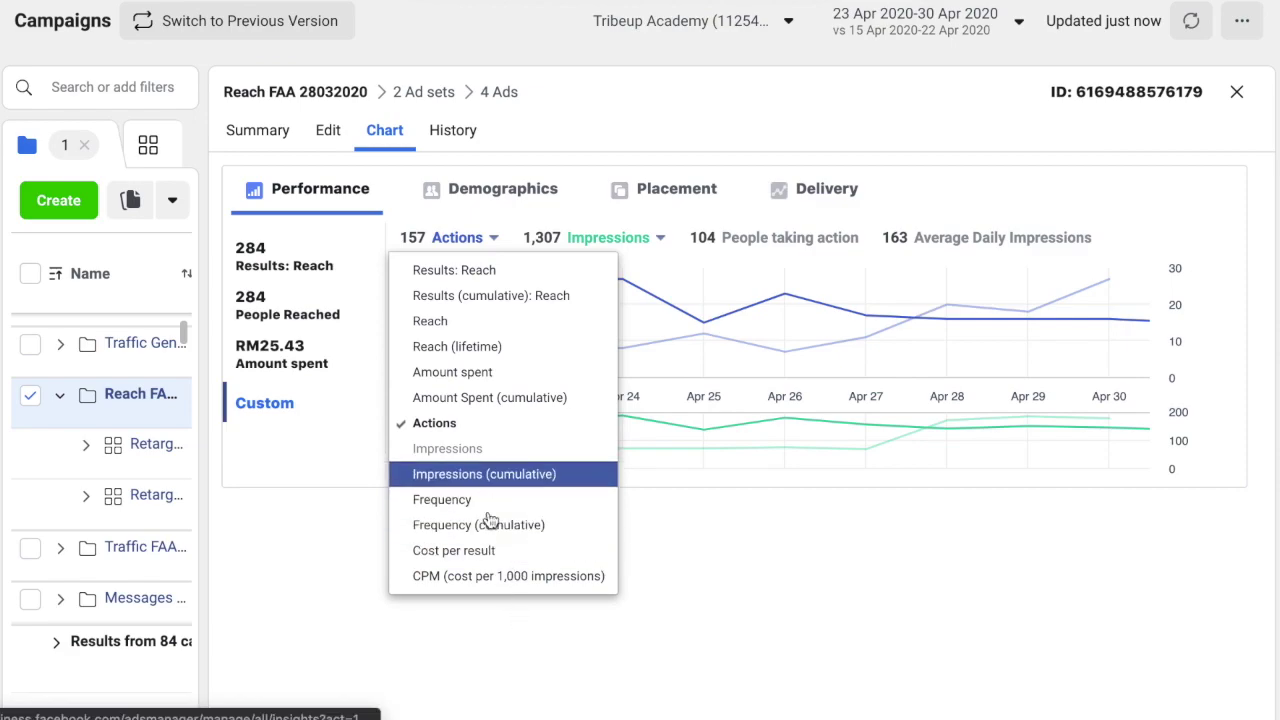
left_click(501, 584)
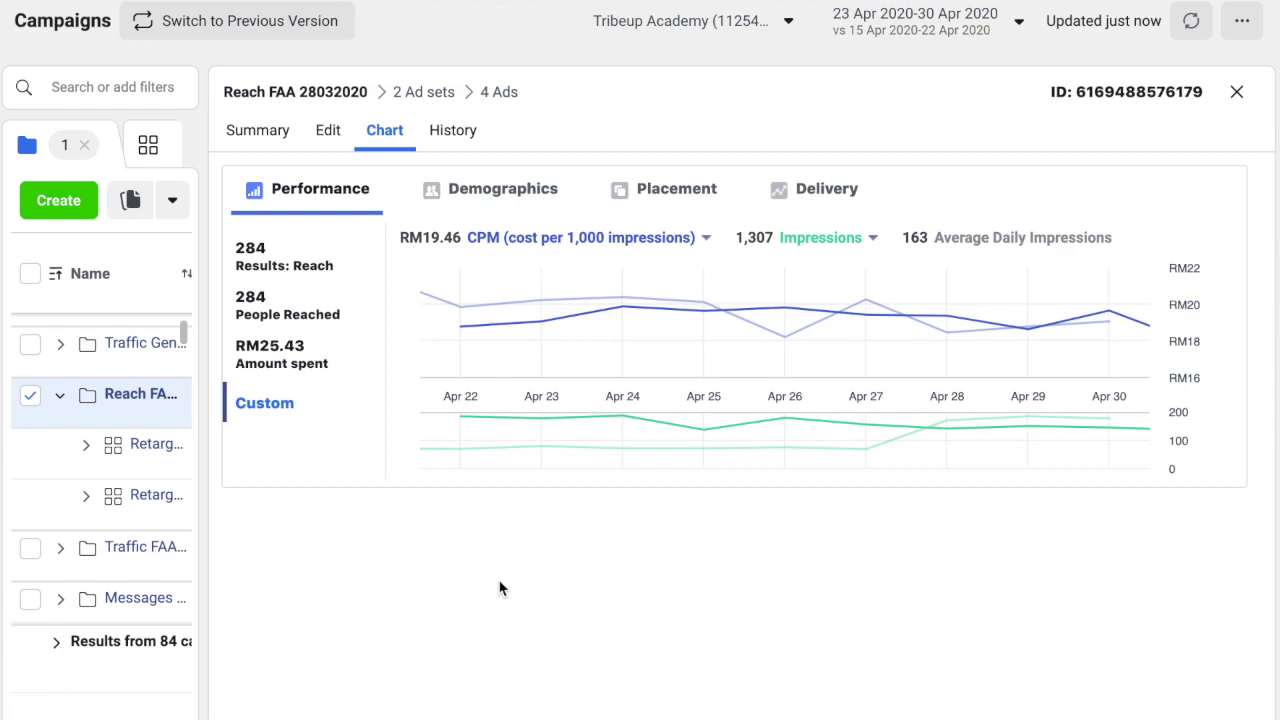
- Compare the daily CPM of both periods on the performance chart and plot Reach in place of CPM
mouse_move(1072, 322)
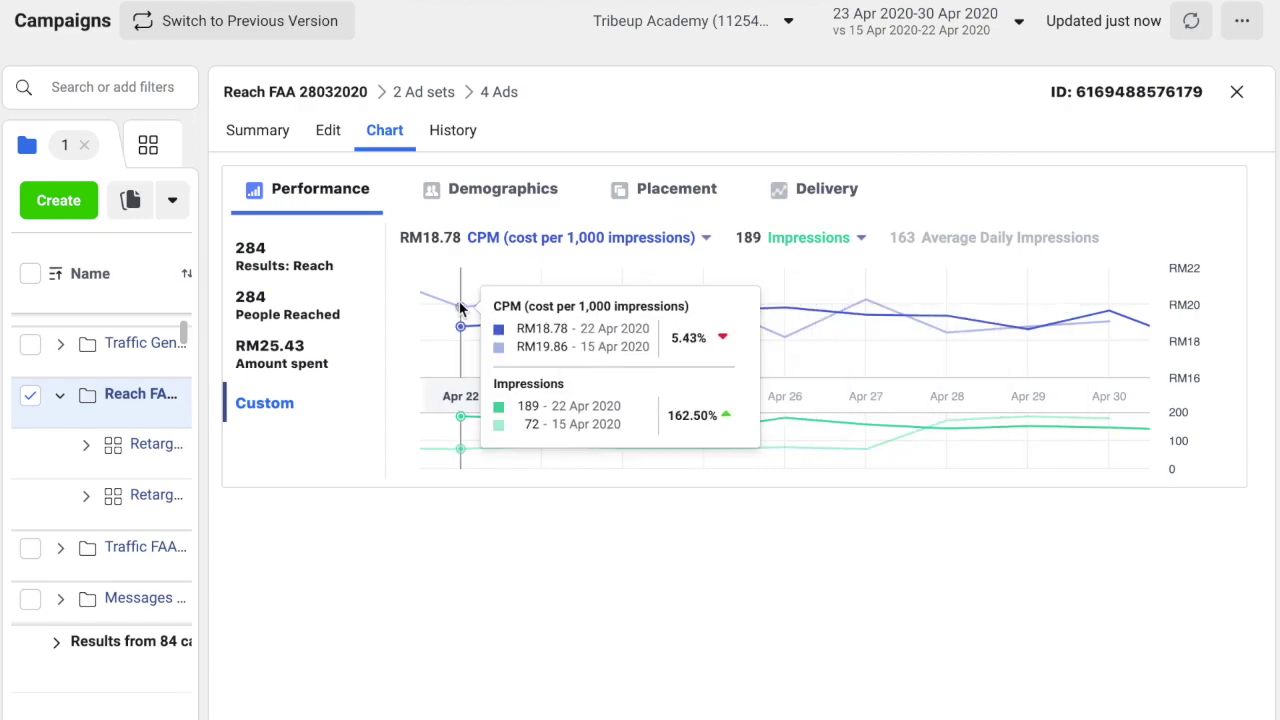
left_click(523, 237)
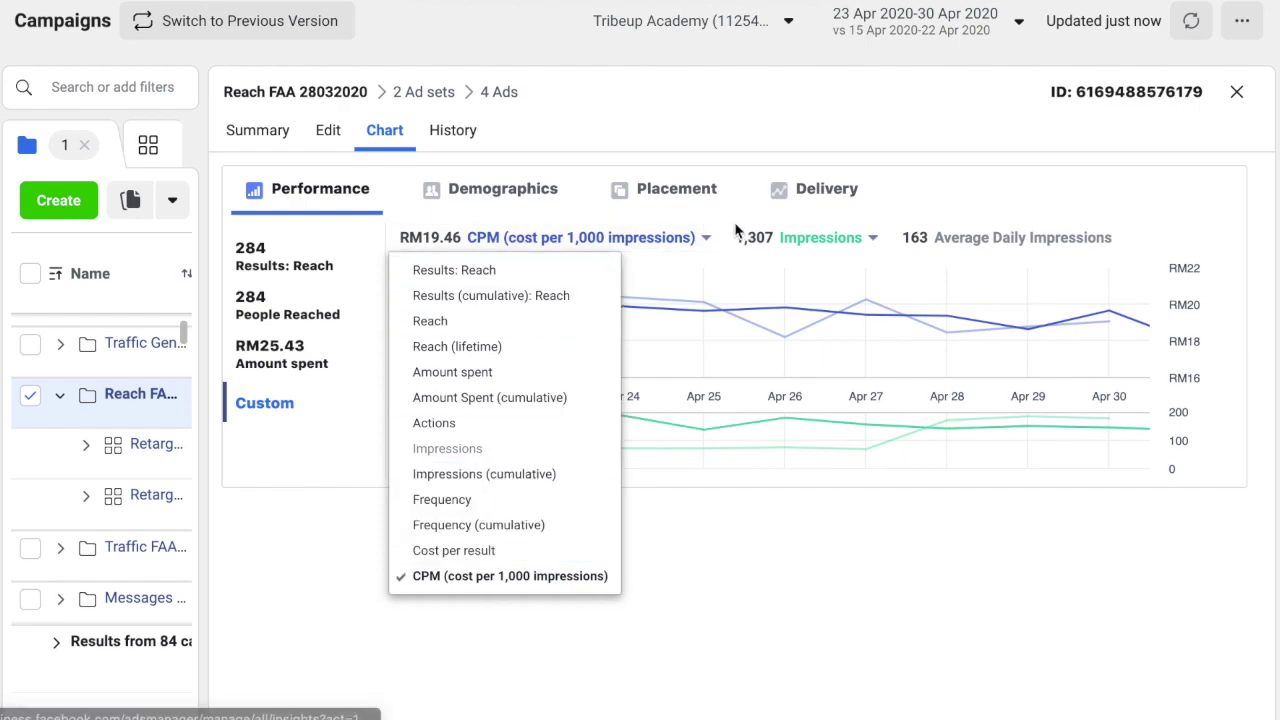
left_click(612, 239)
left_click(612, 238)
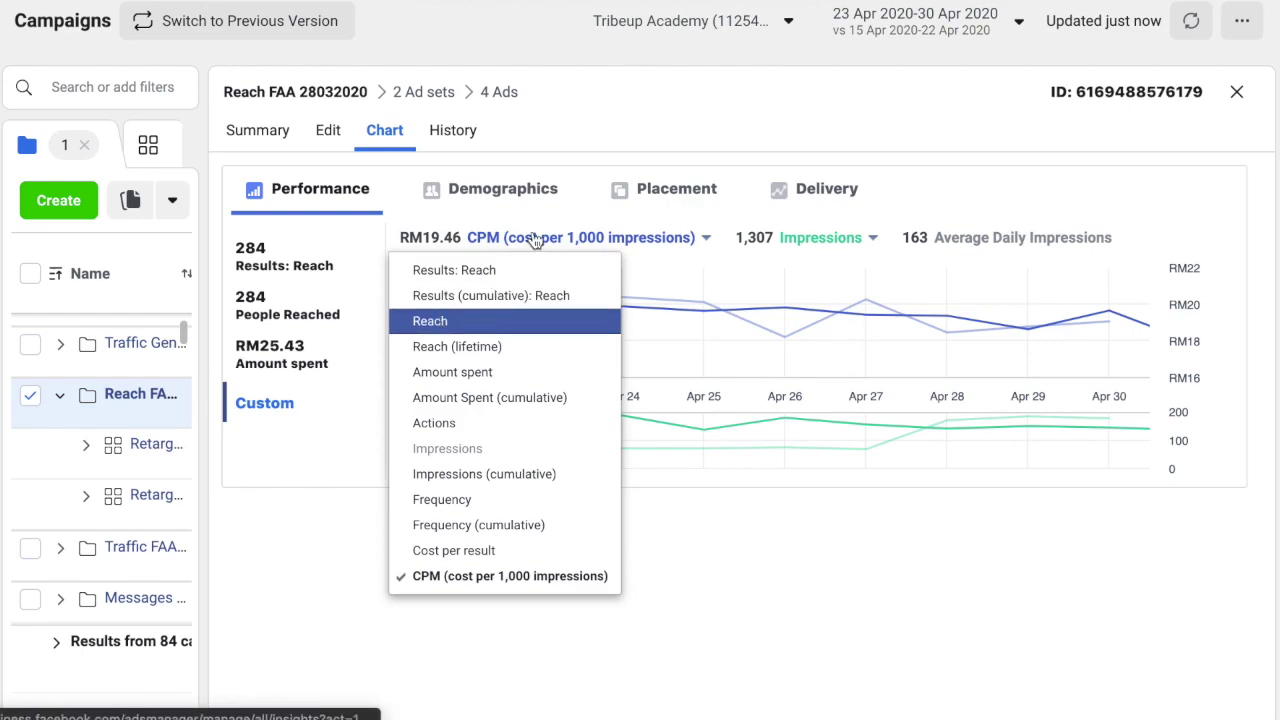
left_click(474, 321)
mouse_move(946, 322)
- Compare the two periods' Frequency on the performance chart and switch the plotted metric to Frequency (cumulative)
left_click(455, 238)
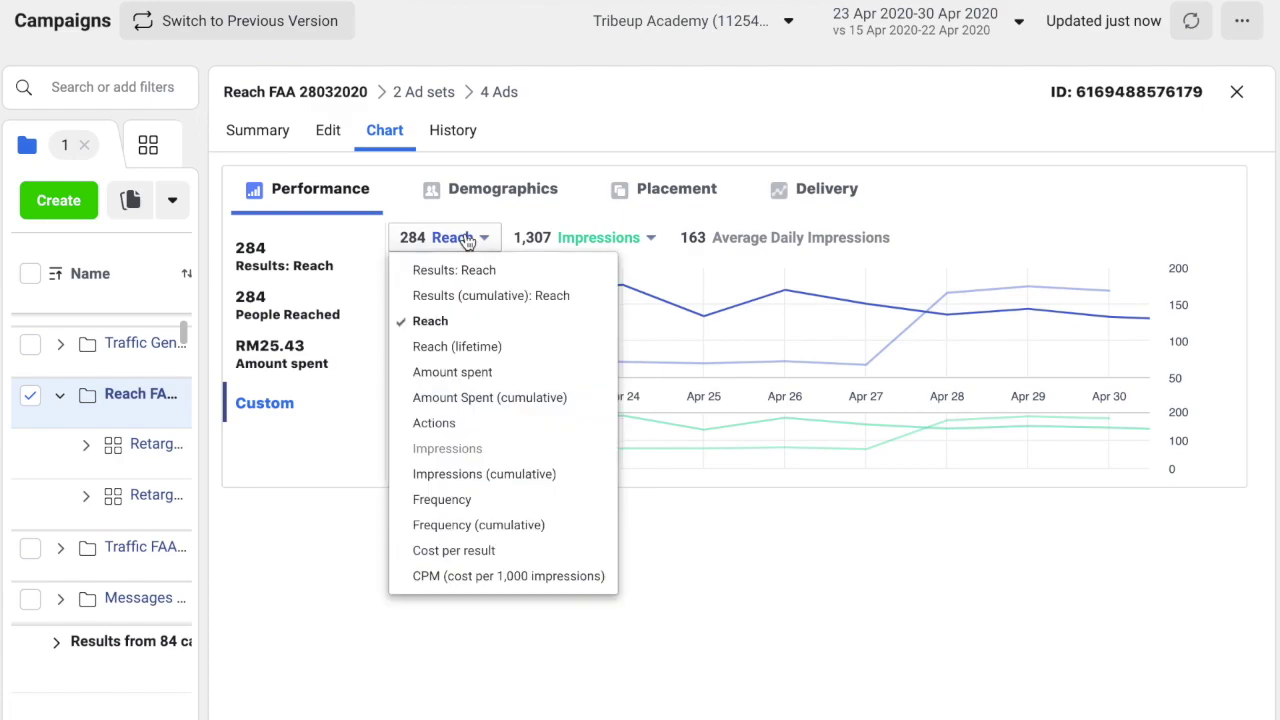
left_click(476, 506)
mouse_move(940, 317)
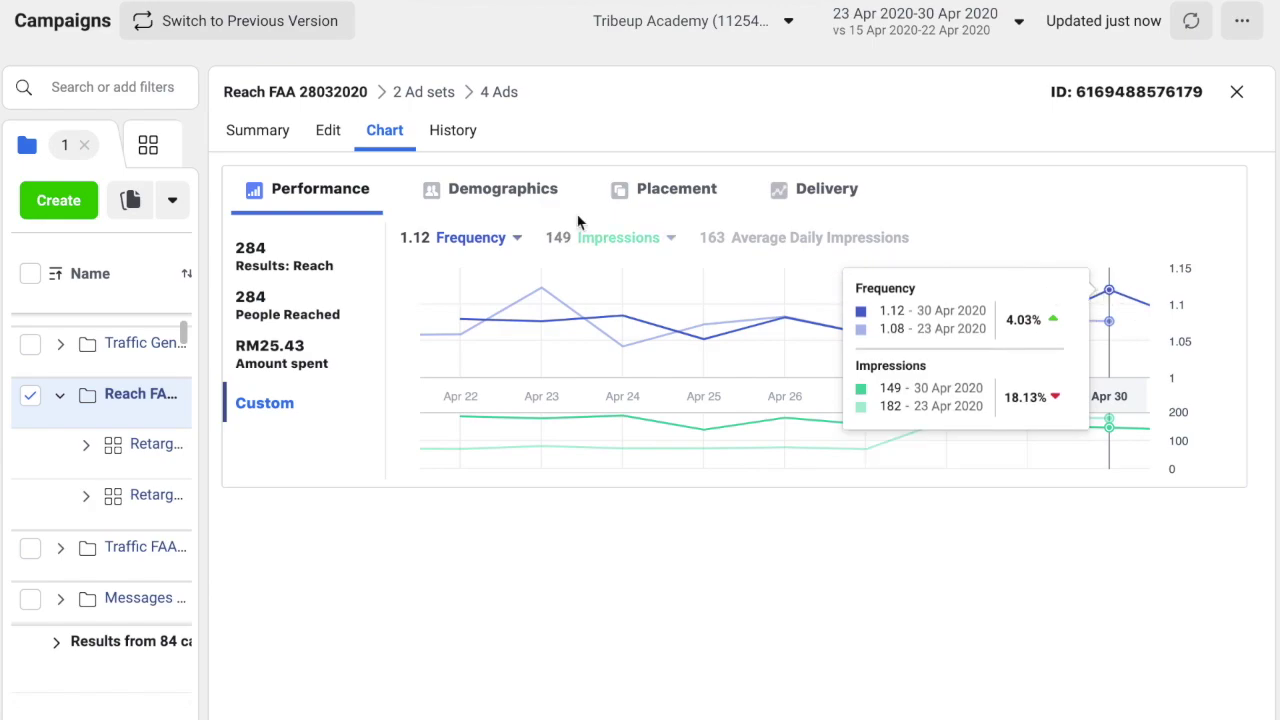
left_click(498, 238)
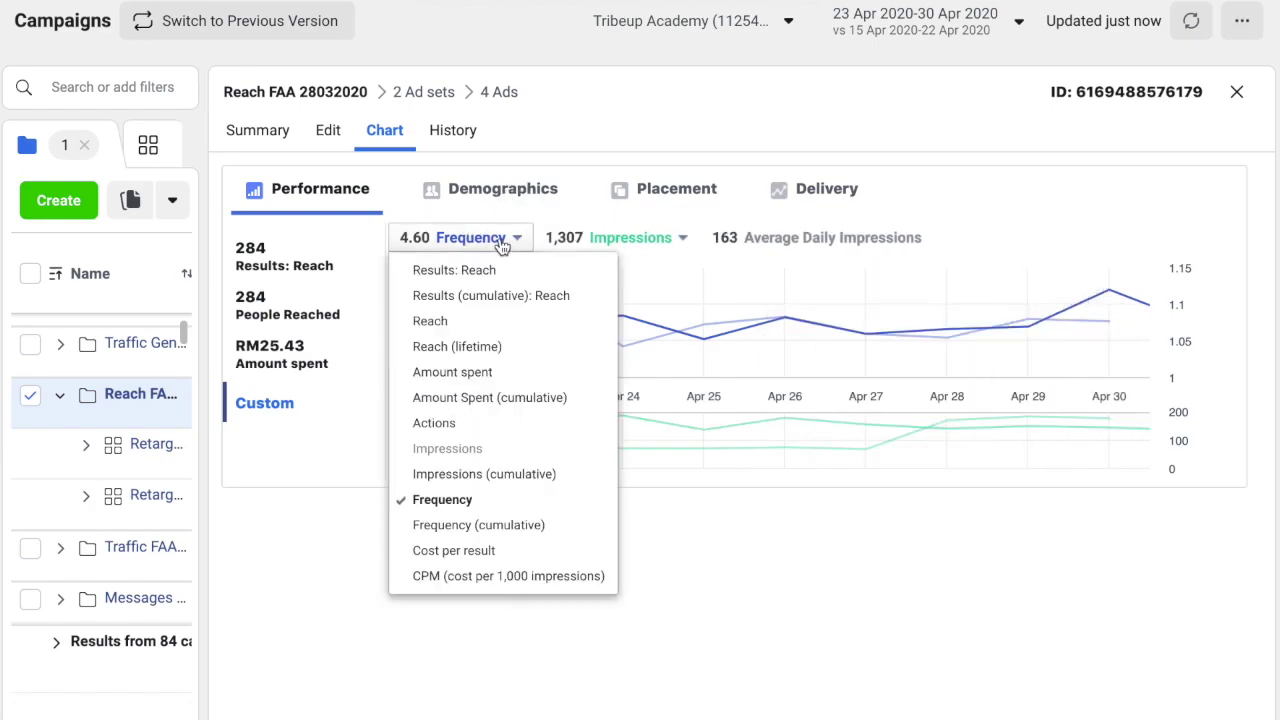
left_click(489, 528)
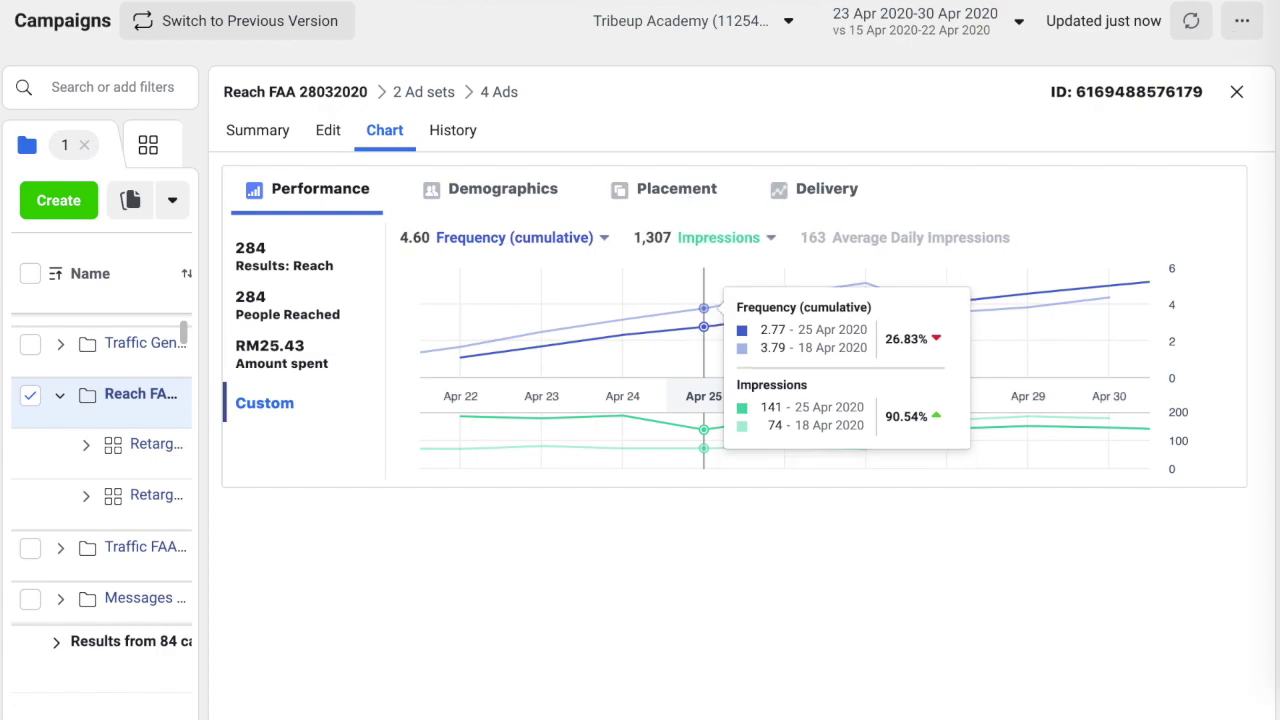
- Close the campaign's charts to return to the campaigns table and look through the available column presets
left_click(80, 534)
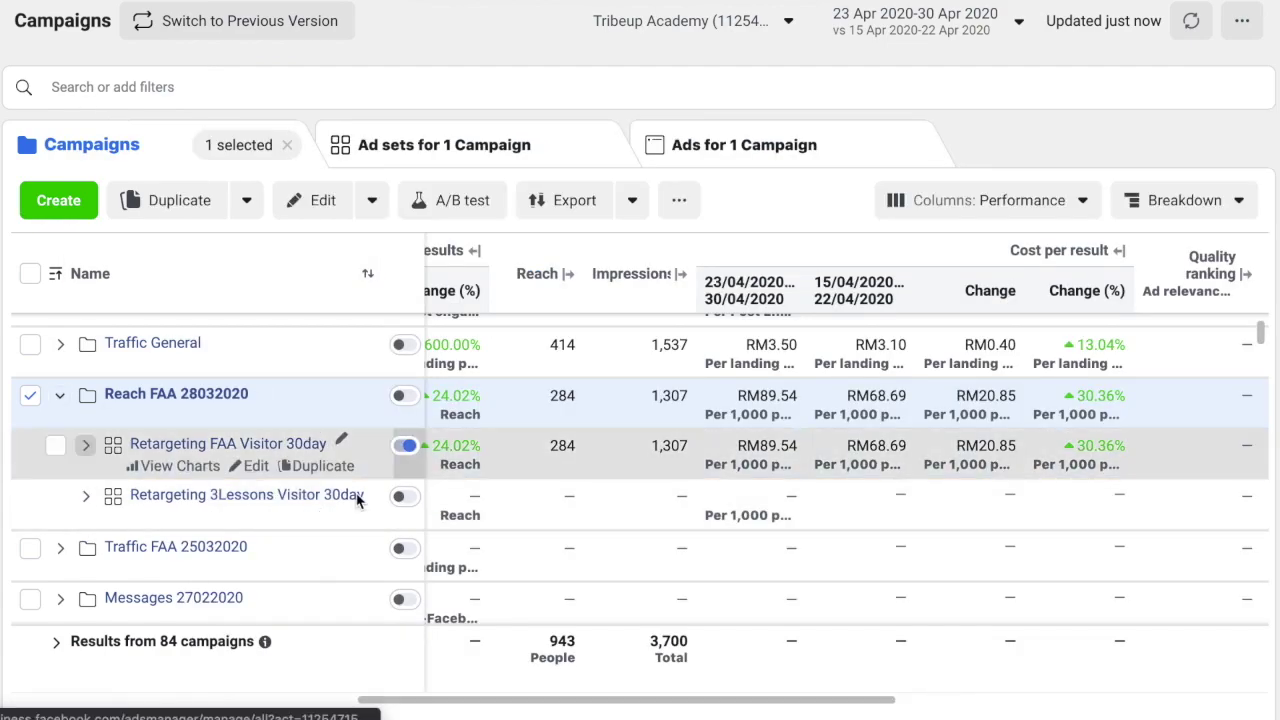
mouse_move(203, 483)
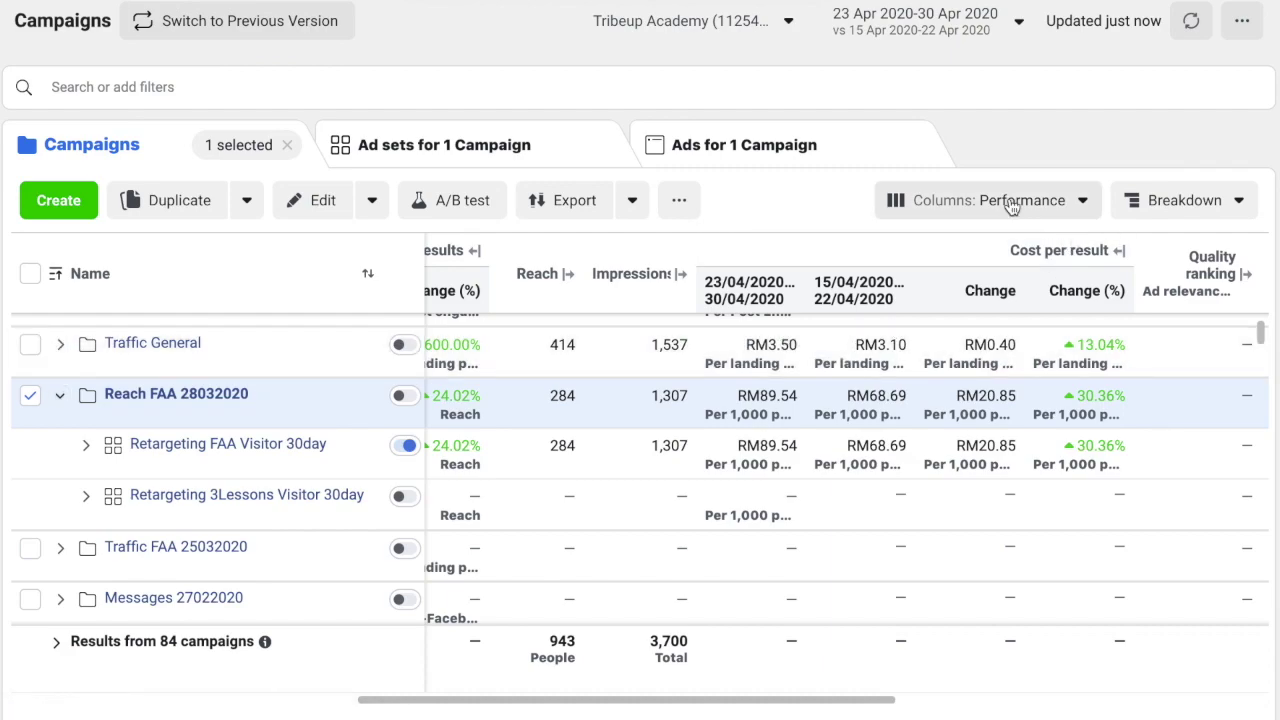
left_click(1007, 210)
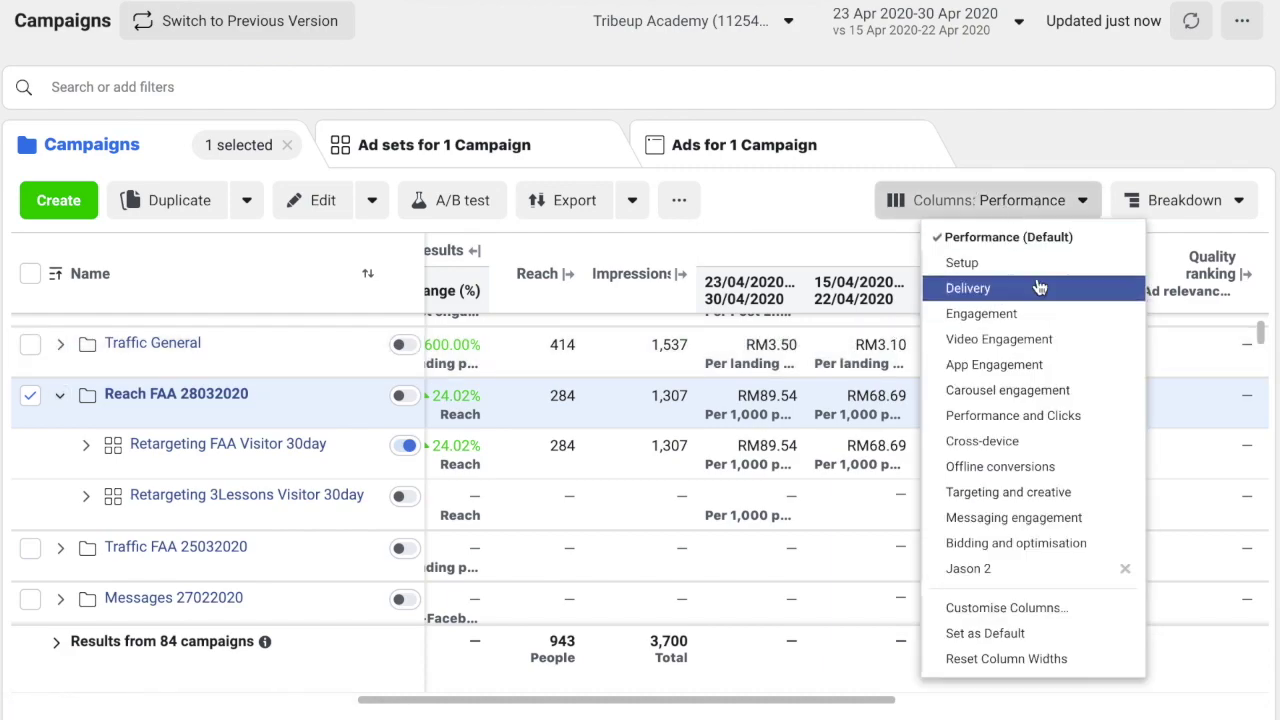
left_click(794, 243)
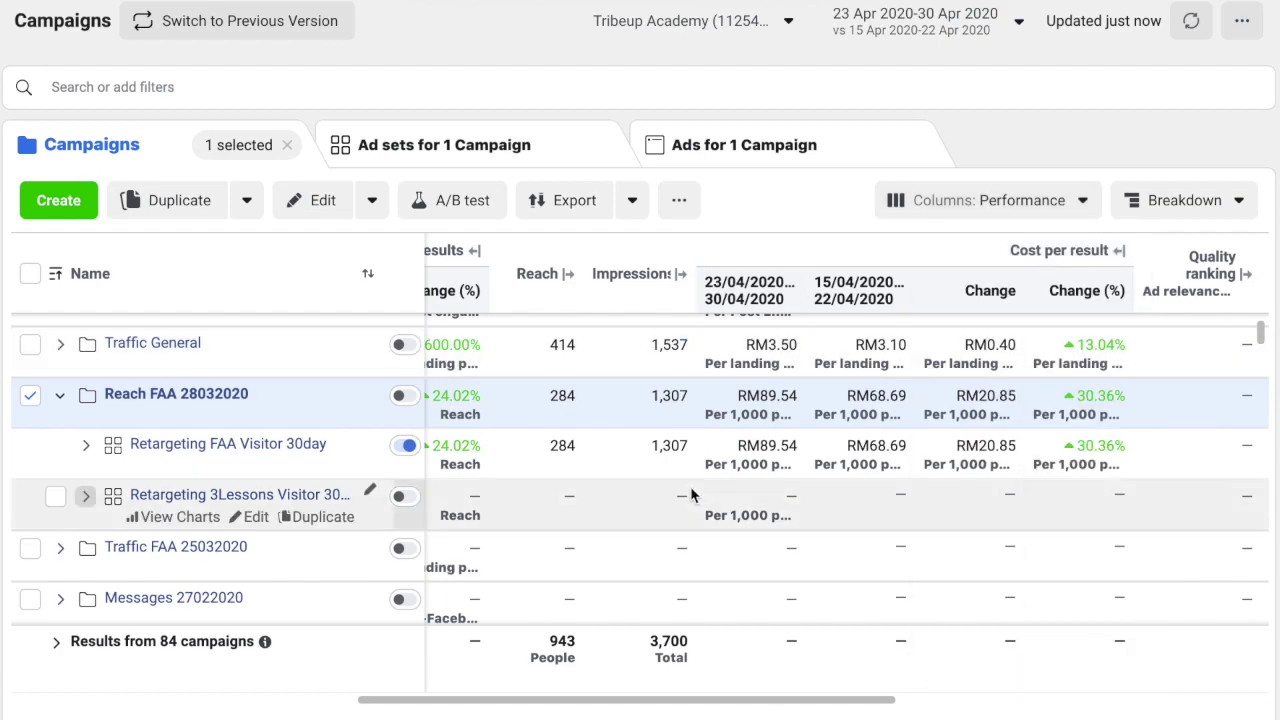
scroll(690, 486, "left", 5)
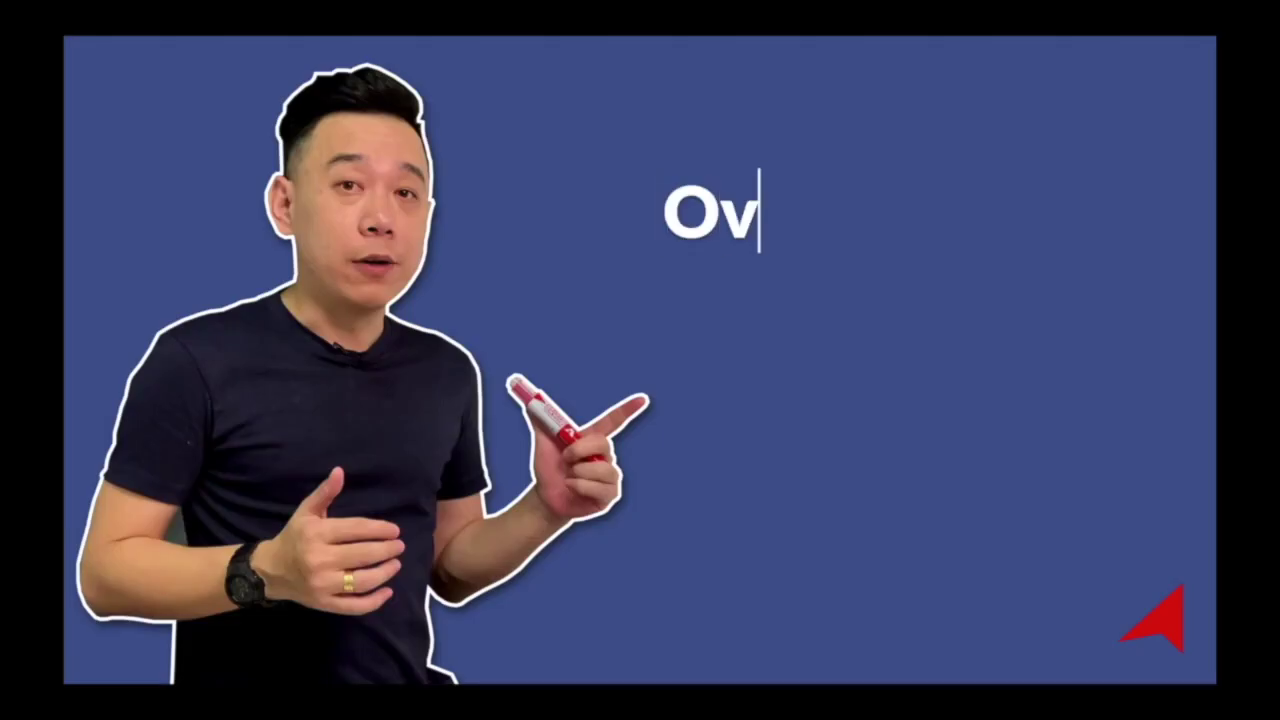